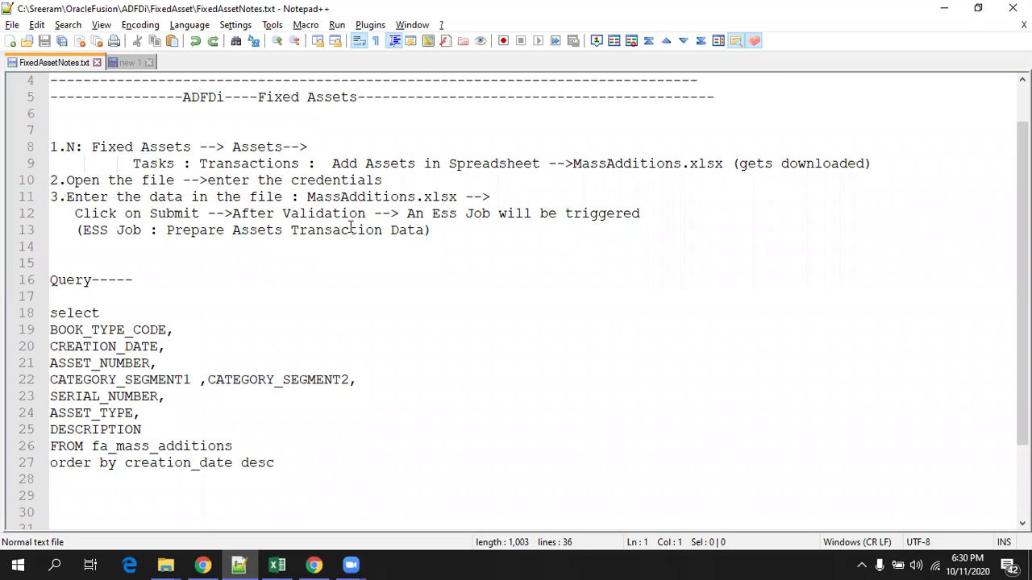
Delete the blank line 7 before step 1 in FixedAssetNotes.txt
{"action": "scroll", "coordinate": [351, 228], "scroll_direction": "up", "scroll_amount": 1}
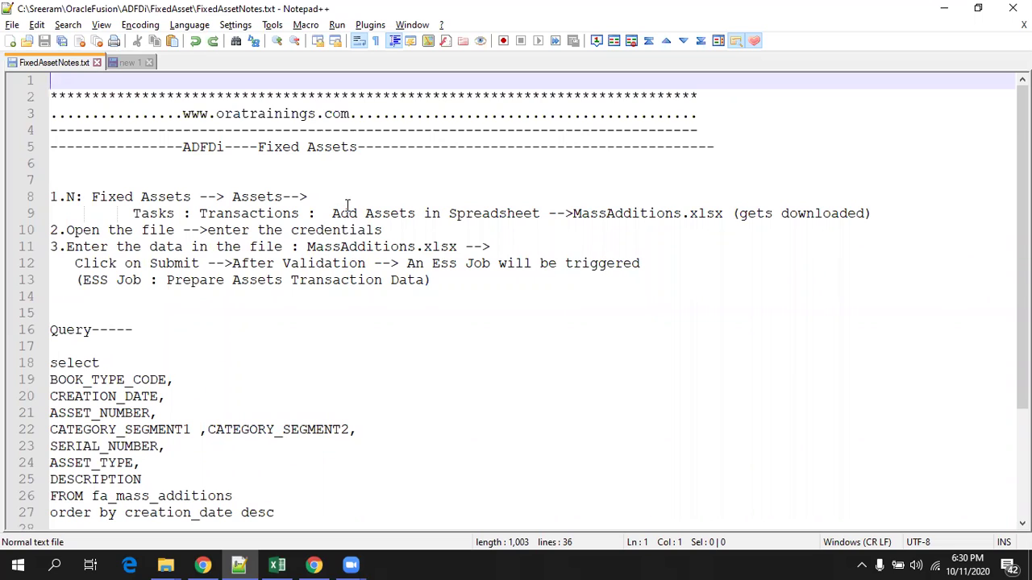
{"action": "left_click", "coordinate": [311, 179]}
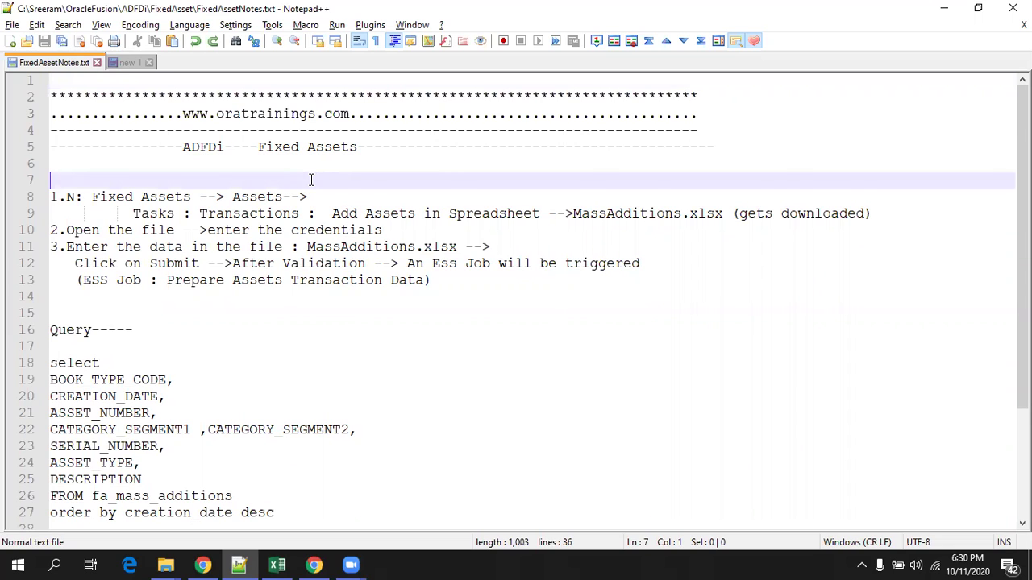
{"action": "key", "text": "Delete"}
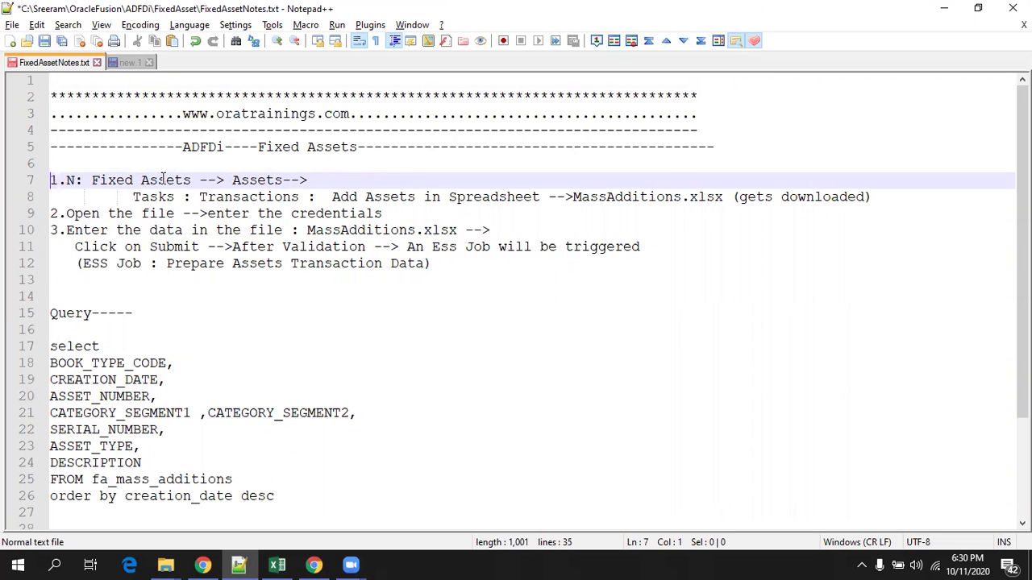
{"action": "double_click", "coordinate": [228, 199]}
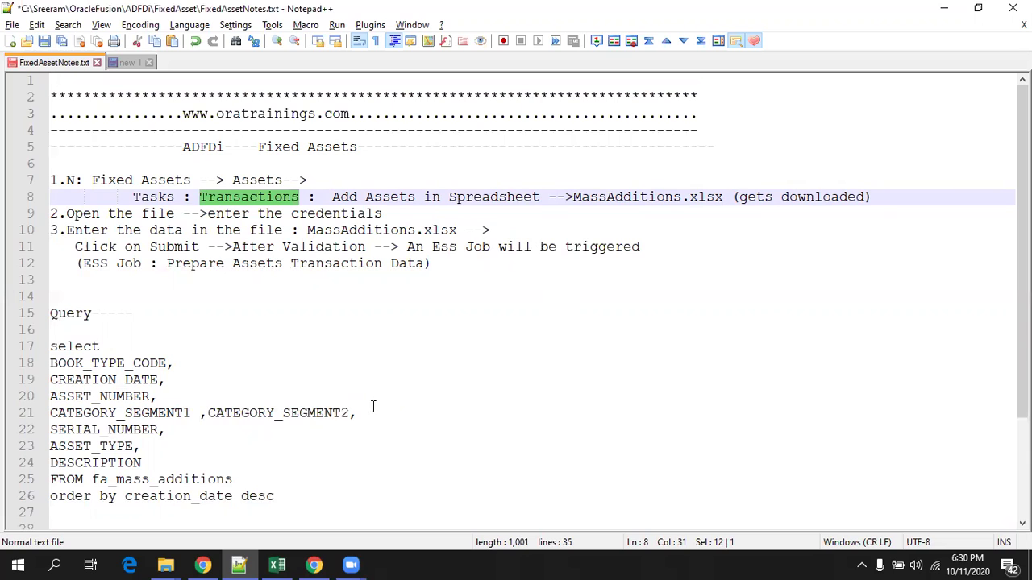
{"action": "left_click", "coordinate": [278, 564]}
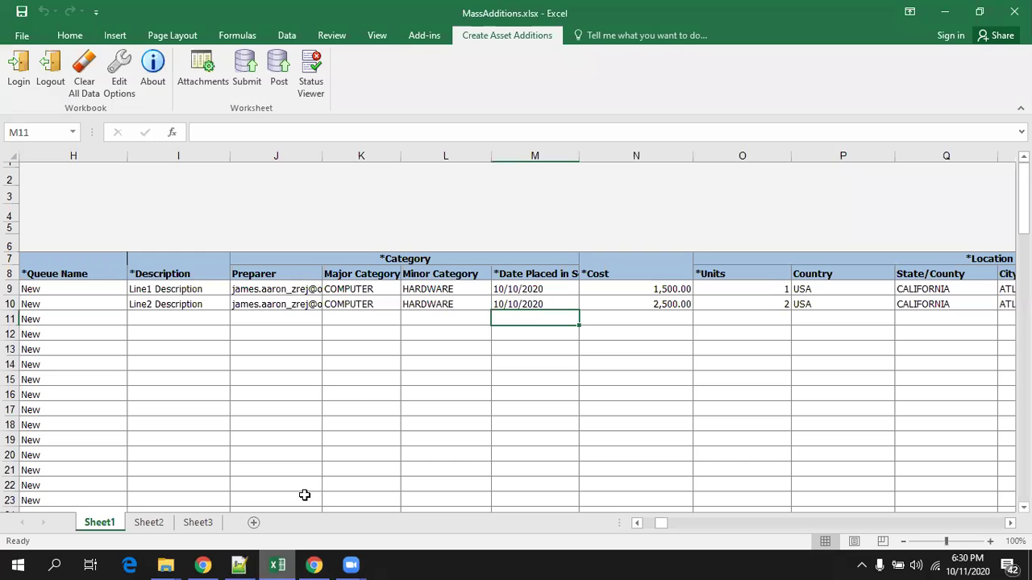
{"action": "key", "text": "ctrl+Home"}
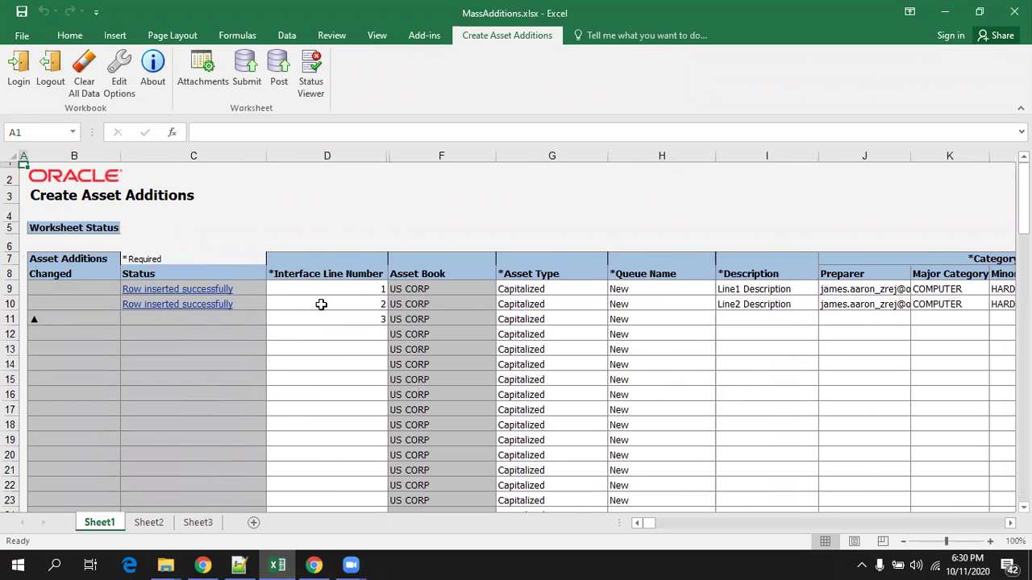
{"action": "left_click", "coordinate": [321, 303]}
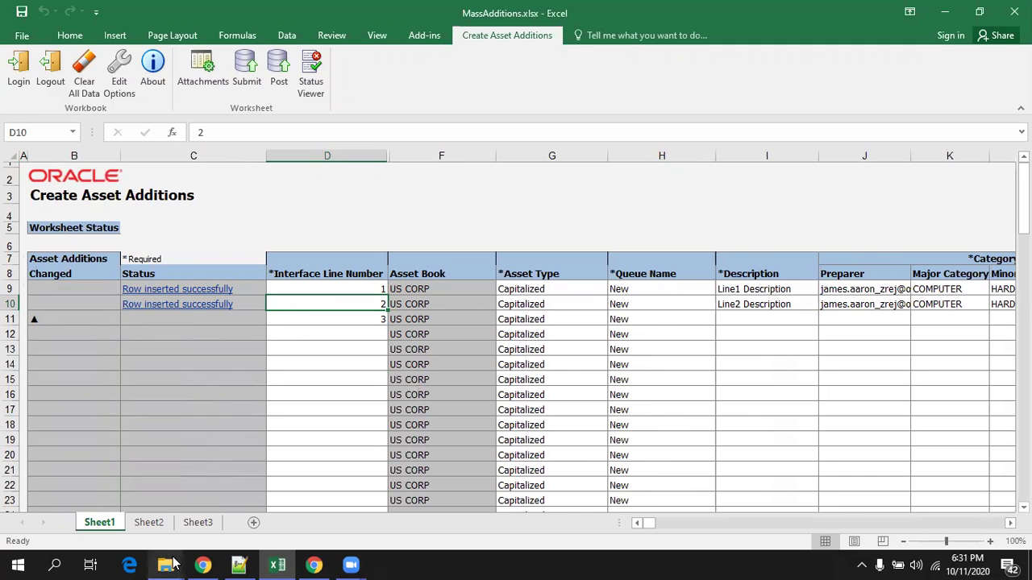
Review the Oracle Assets pending additions showing Line1 and Line2 Description
{"action": "mouse_move", "coordinate": [206, 565]}
{"action": "left_click", "coordinate": [202, 520]}
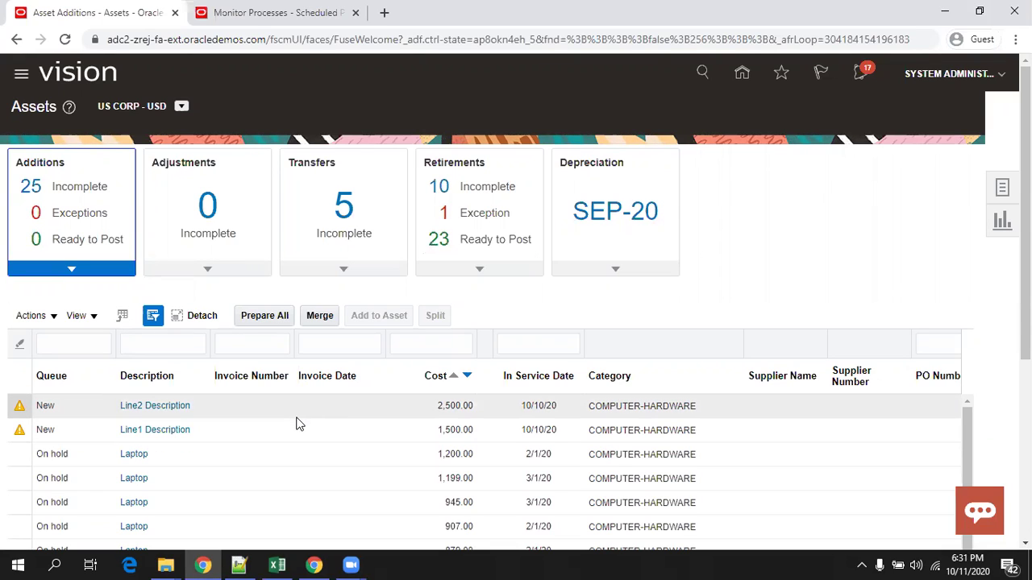
{"action": "left_click", "coordinate": [239, 565]}
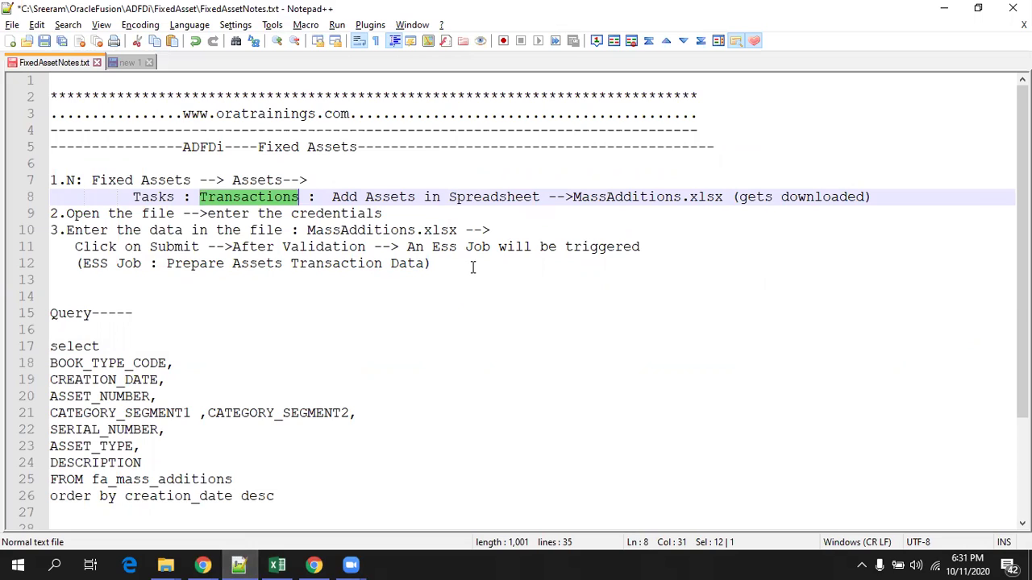
Save FixedAssetNotes.txt containing the fa_mass_additions query
{"action": "left_click", "coordinate": [122, 481]}
{"action": "double_click", "coordinate": [123, 481]}
{"action": "left_click", "coordinate": [255, 475]}
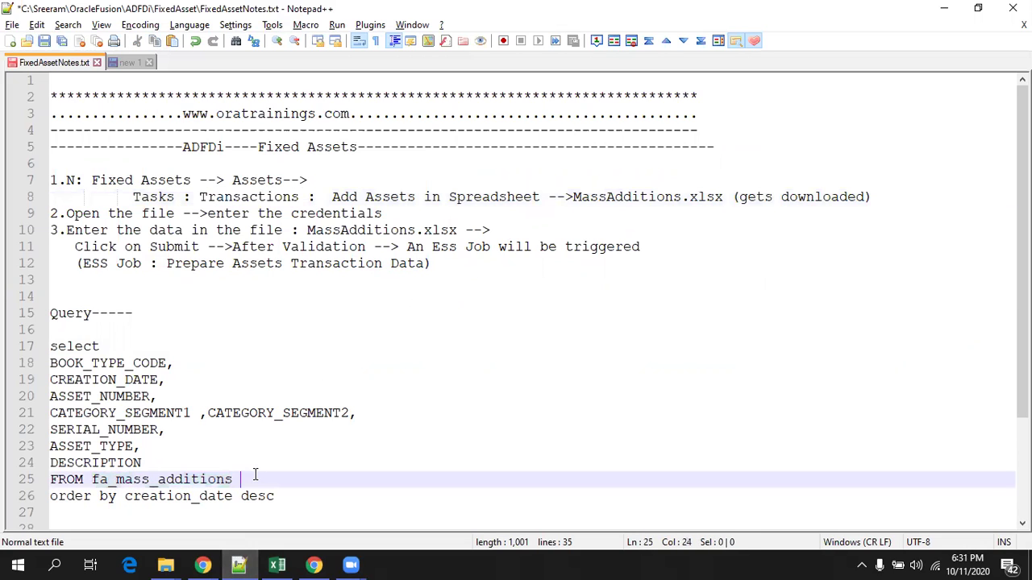
{"action": "key", "text": "ctrl+s"}
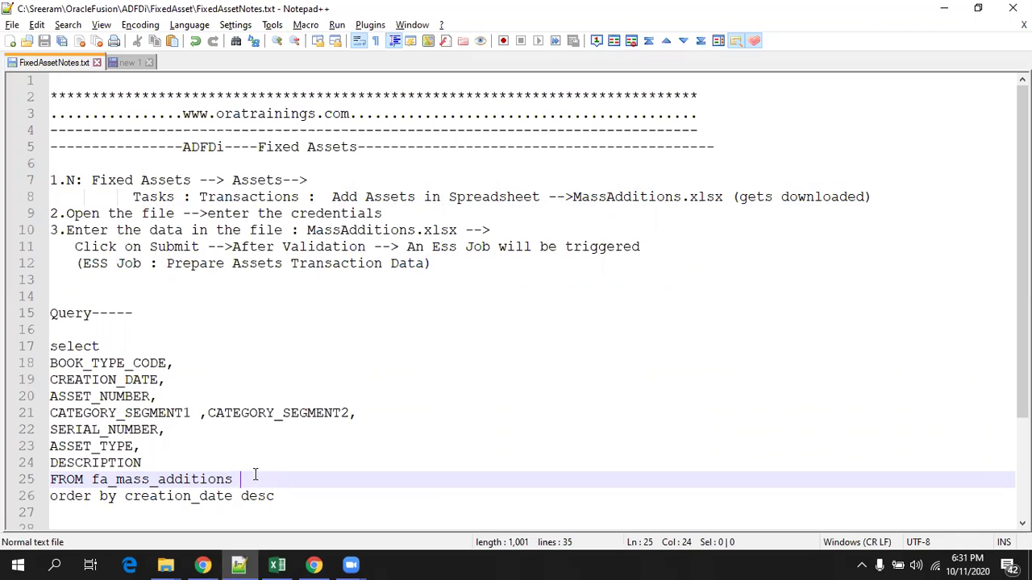
{"action": "left_click", "coordinate": [278, 564]}
{"action": "key", "text": "Down"}
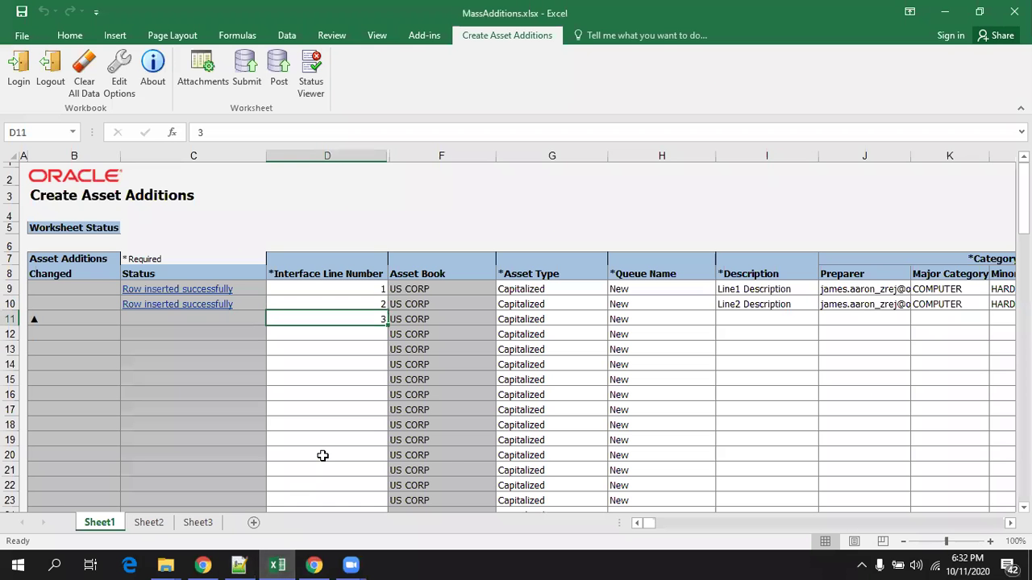
{"action": "key", "text": "Tab"}
{"action": "key", "text": "Tab"}
{"action": "key", "text": "Tab"}
{"action": "key", "text": "Tab"}
{"action": "key", "text": "Tab"}
{"action": "key", "text": "Tab"}
{"action": "key", "text": "Tab"}
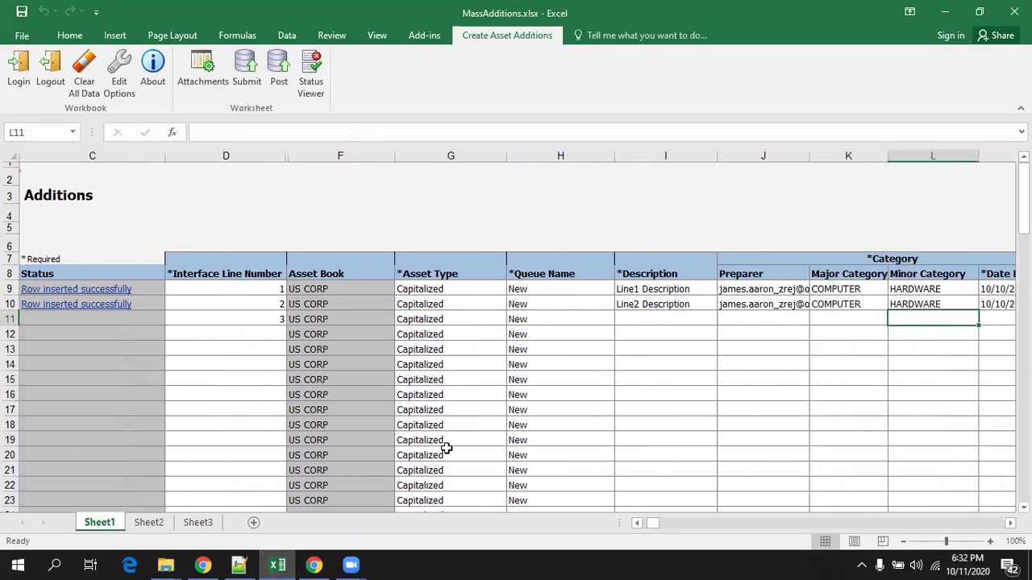
{"action": "key", "text": "Tab"}
{"action": "key", "text": "shift+Tab"}
{"action": "key", "text": "shift+Tab"}
{"action": "key", "text": "shift+Tab"}
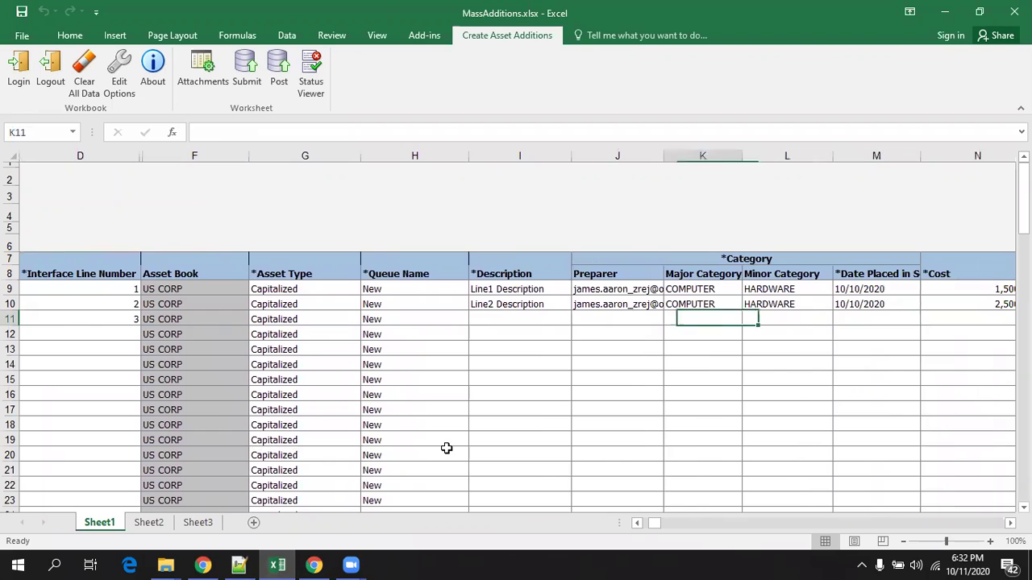
{"action": "key", "text": "shift+Tab"}
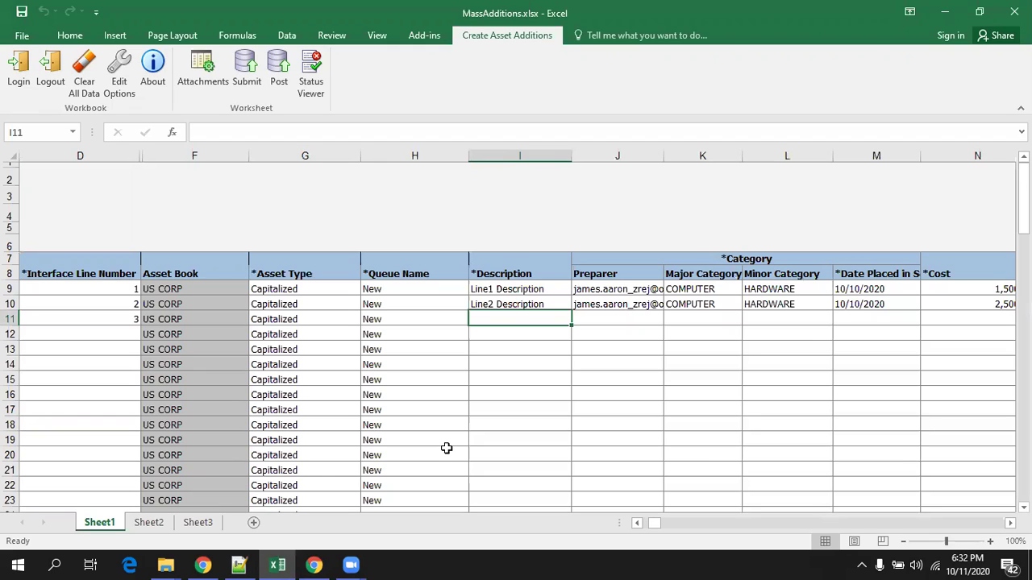
Enter 'Line 3 Description' as line 3's description in I11
{"action": "type", "text": "Line "}
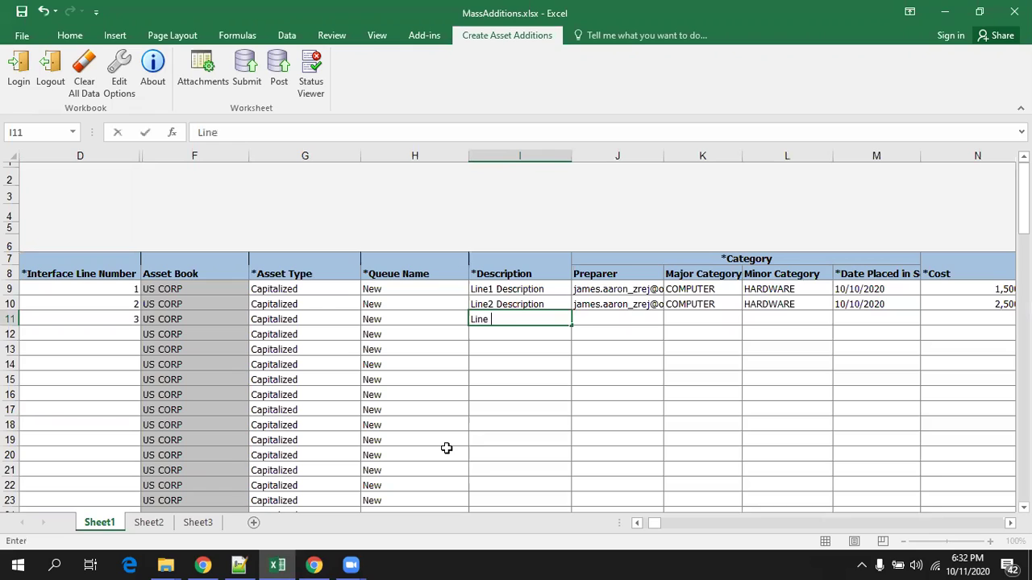
{"action": "type", "text": "3 Description"}
{"action": "key", "text": "Return"}
{"action": "key", "text": "Up"}
{"action": "key", "text": "Right"}
{"action": "key", "text": "Right"}
{"action": "key", "text": "Right"}
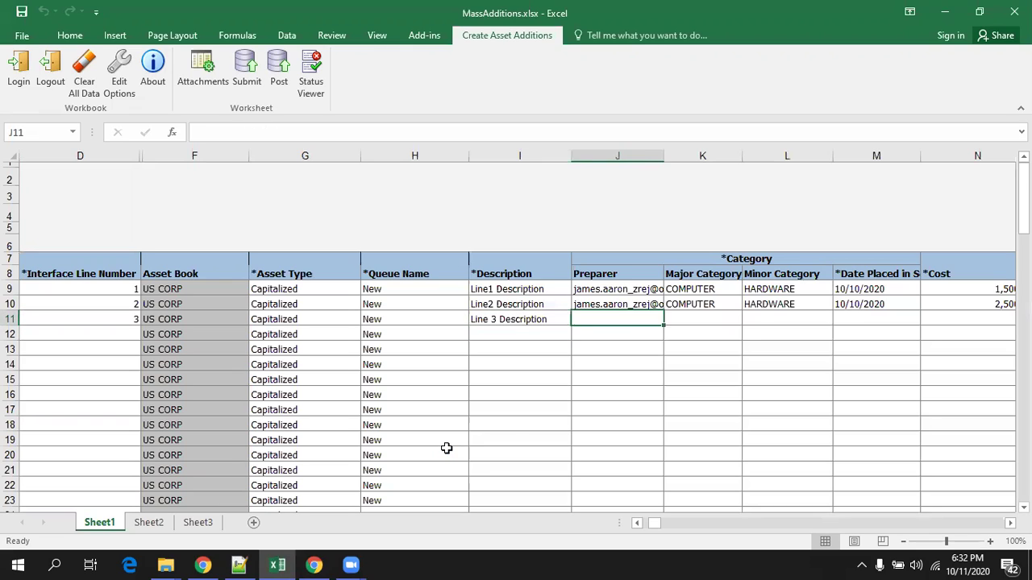
{"action": "key", "text": "Right"}
{"action": "key", "text": "Right"}
{"action": "key", "text": "Right"}
{"action": "key", "text": "Right"}
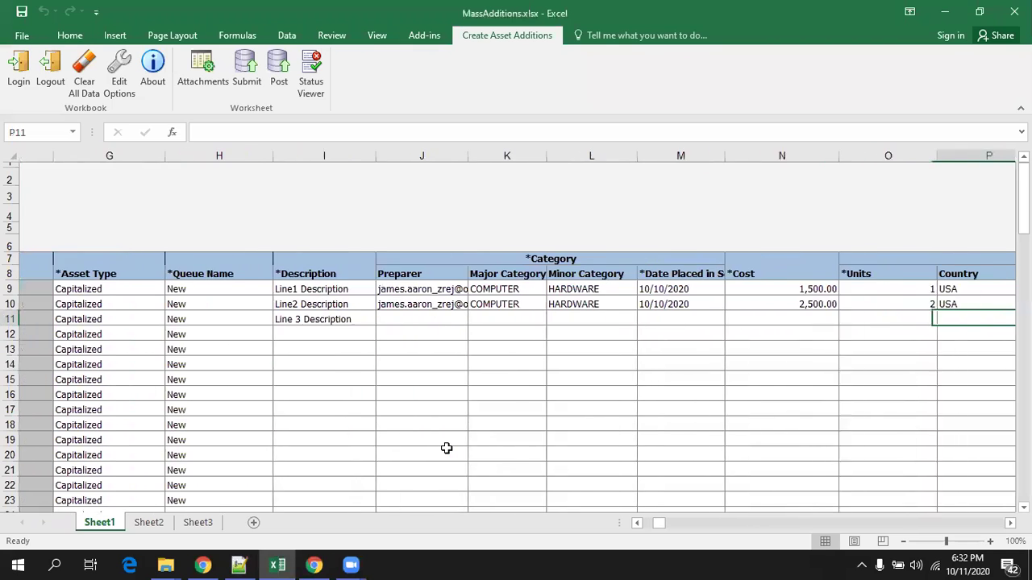
Copy line 2's preparer, COMPUTER-HARDWARE category and 10/10/2020 date into J11:M11
{"action": "left_click", "coordinate": [393, 320]}
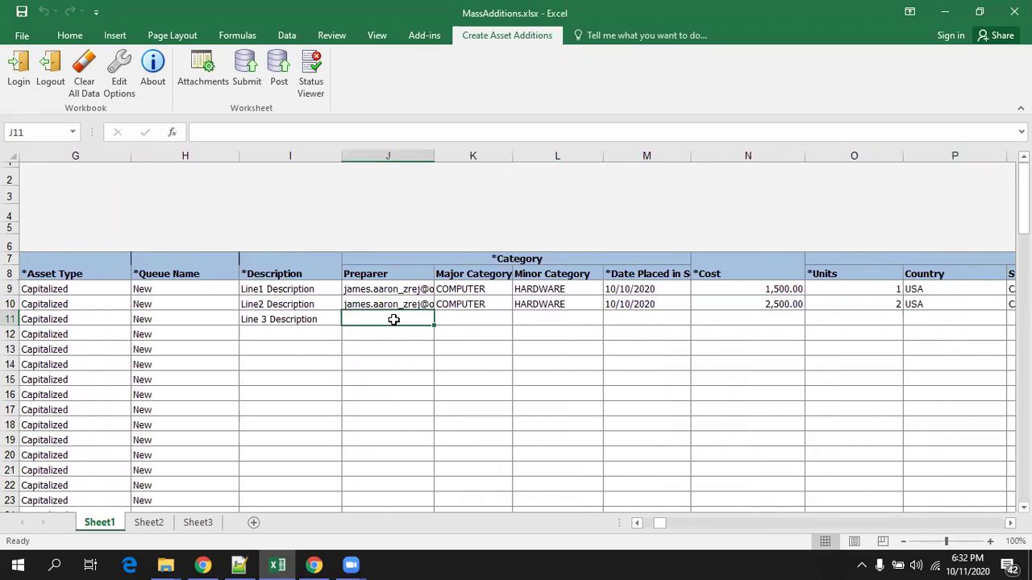
{"action": "left_click", "coordinate": [473, 320]}
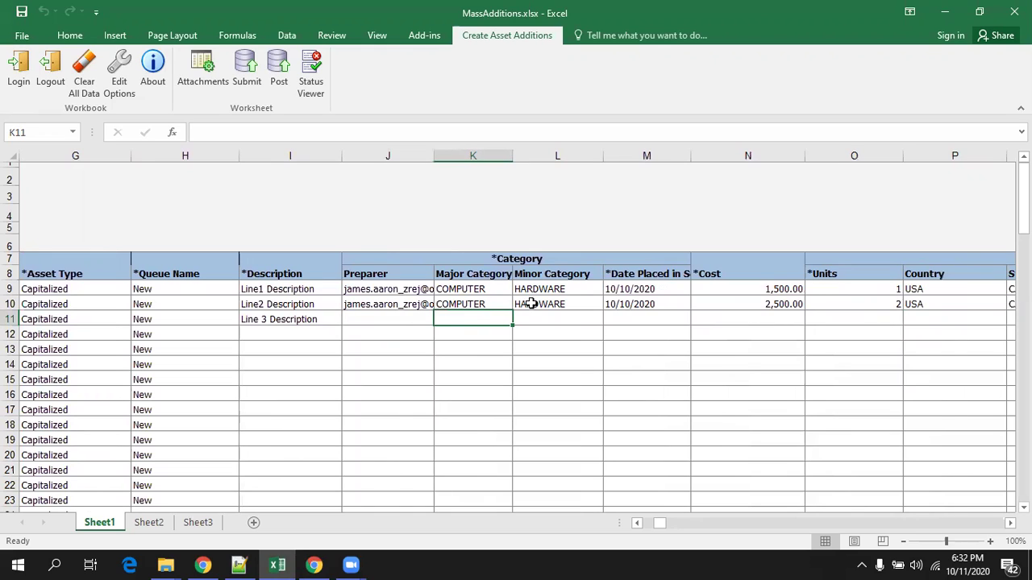
{"action": "left_click", "coordinate": [399, 318]}
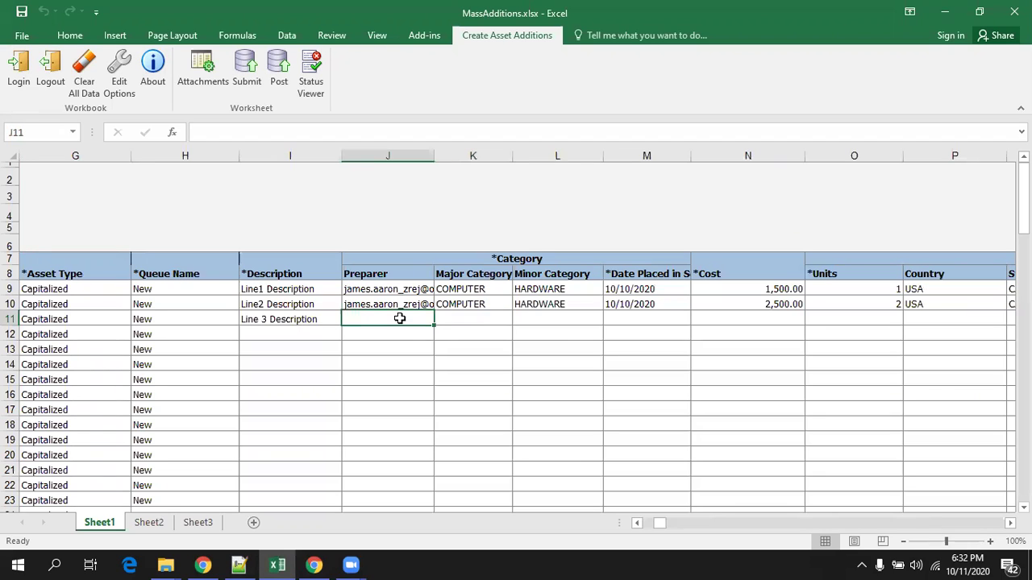
{"action": "key", "text": "Up"}
{"action": "key", "text": "shift+Right"}
{"action": "key", "text": "shift+Right"}
{"action": "key", "text": "shift+Right"}
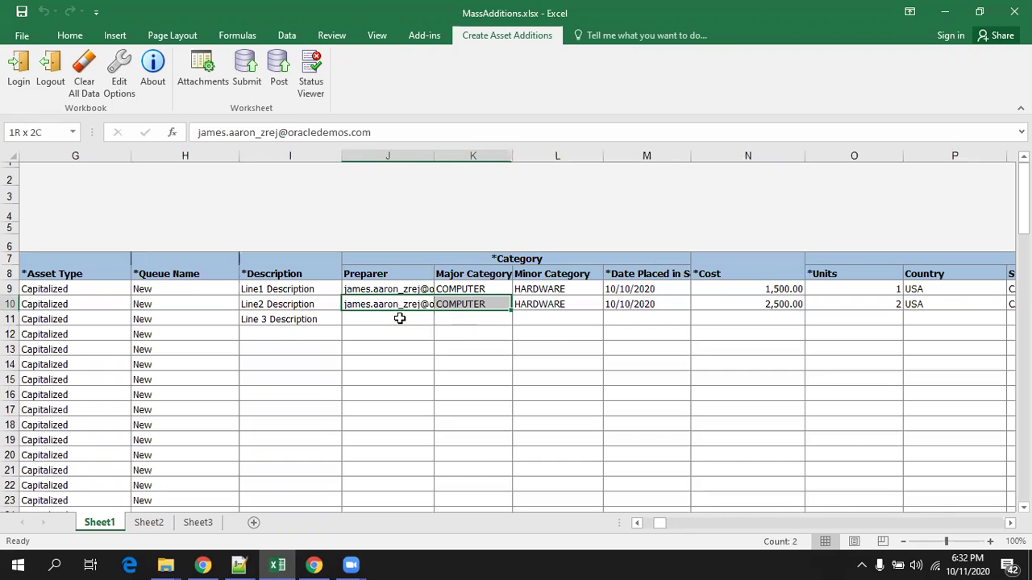
{"action": "key", "text": "ctrl+c"}
{"action": "key", "text": "Down"}
{"action": "key", "text": "ctrl+v"}
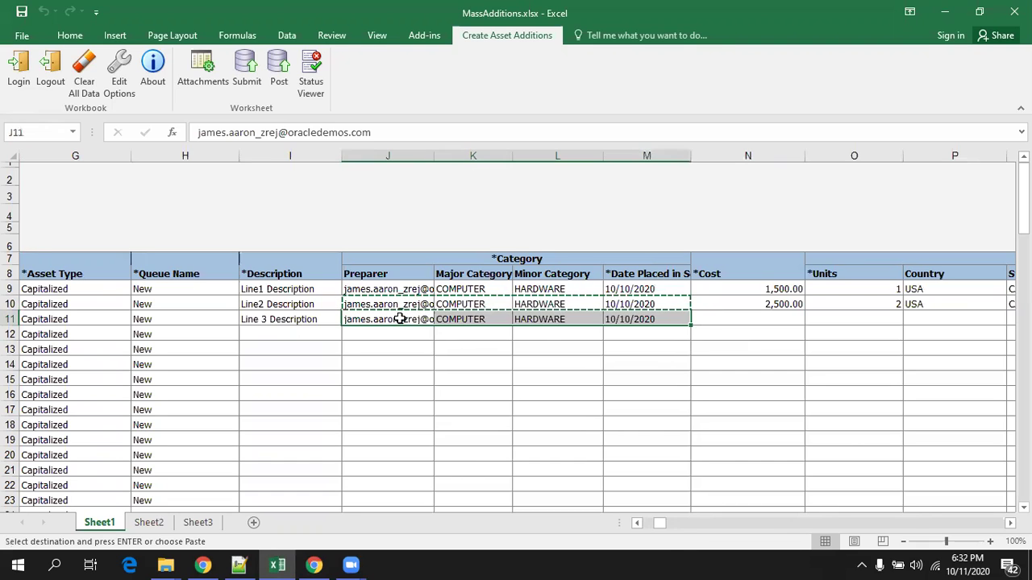
{"action": "key", "text": "Right"}
{"action": "key", "text": "Right"}
{"action": "key", "text": "Right"}
{"action": "key", "text": "Right"}
{"action": "key", "text": "Right"}
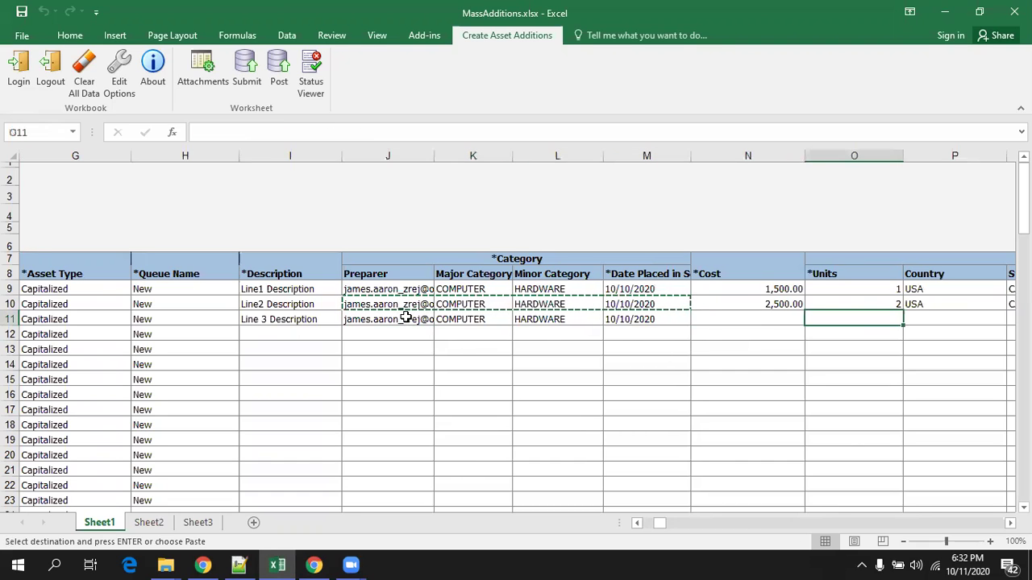
Set line 3's cost to 3,500.00 in N11
{"action": "key", "text": "Left"}
{"action": "type", "text": "3,500"}
{"action": "key", "text": "Tab"}
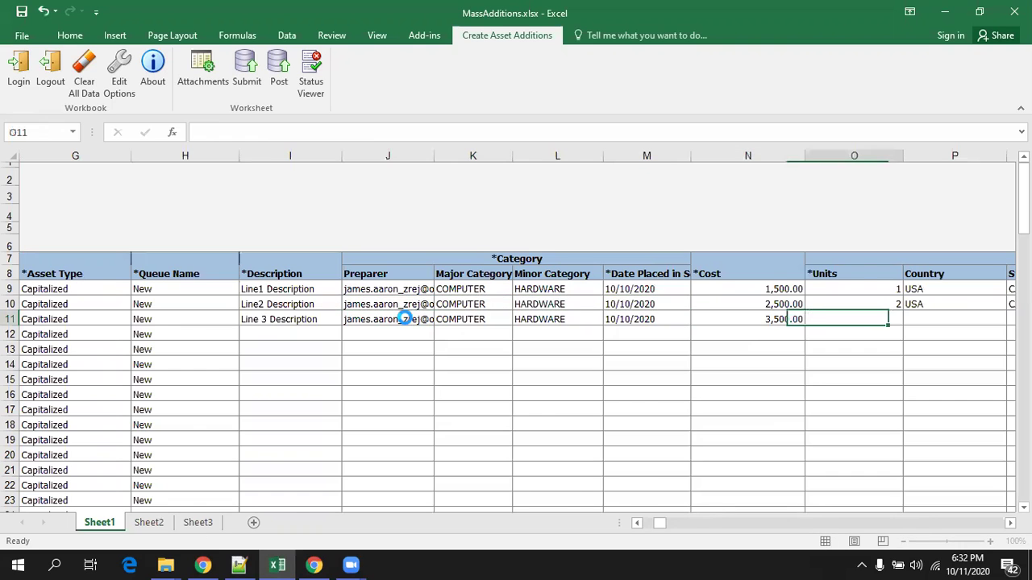
{"action": "key", "text": "Right"}
{"action": "key", "text": "Right"}
{"action": "key", "text": "Right"}
{"action": "key", "text": "Left"}
{"action": "key", "text": "Left"}
{"action": "key", "text": "Left"}
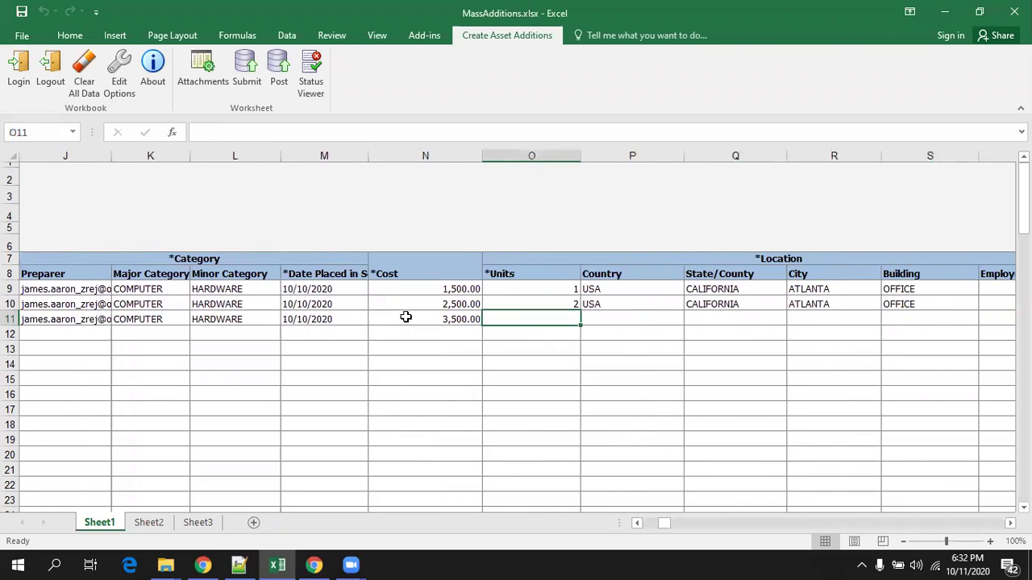
Set line 3's units to 10
{"action": "type", "text": "10"}
{"action": "key", "text": "ctrl+Return"}
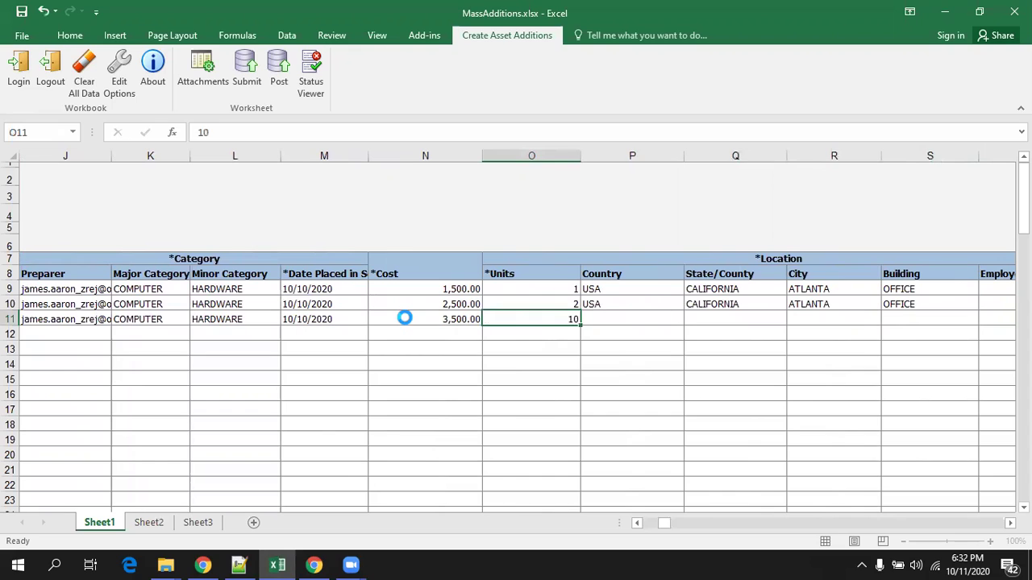
{"action": "key", "text": "Right"}
{"action": "key", "text": "Right"}
{"action": "key", "text": "Right"}
{"action": "key", "text": "Right"}
Copy line 2's USA, CALIFORNIA, ATLANTA, OFFICE location values into line 3
{"action": "key", "text": "Up"}
{"action": "key", "text": "Left"}
{"action": "key", "text": "Left"}
{"action": "key", "text": "Left"}
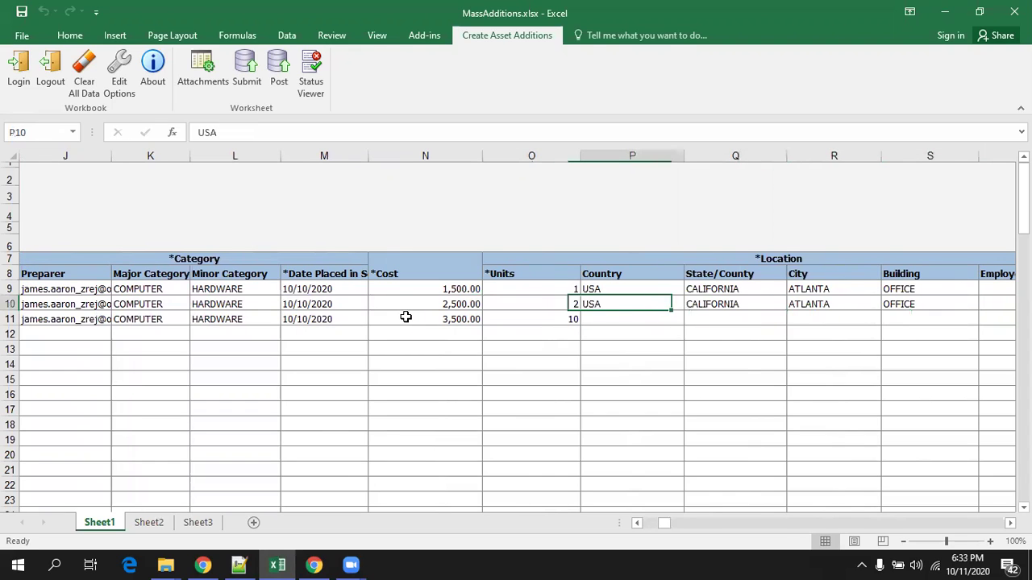
{"action": "key", "text": "shift+Right"}
{"action": "key", "text": "shift+Right"}
{"action": "key", "text": "shift+Right"}
{"action": "key", "text": "ctrl+c"}
{"action": "key", "text": "Down"}
{"action": "key", "text": "shift+Right"}
{"action": "key", "text": "shift+Right"}
{"action": "key", "text": "shift+Right"}
{"action": "key", "text": "ctrl+v"}
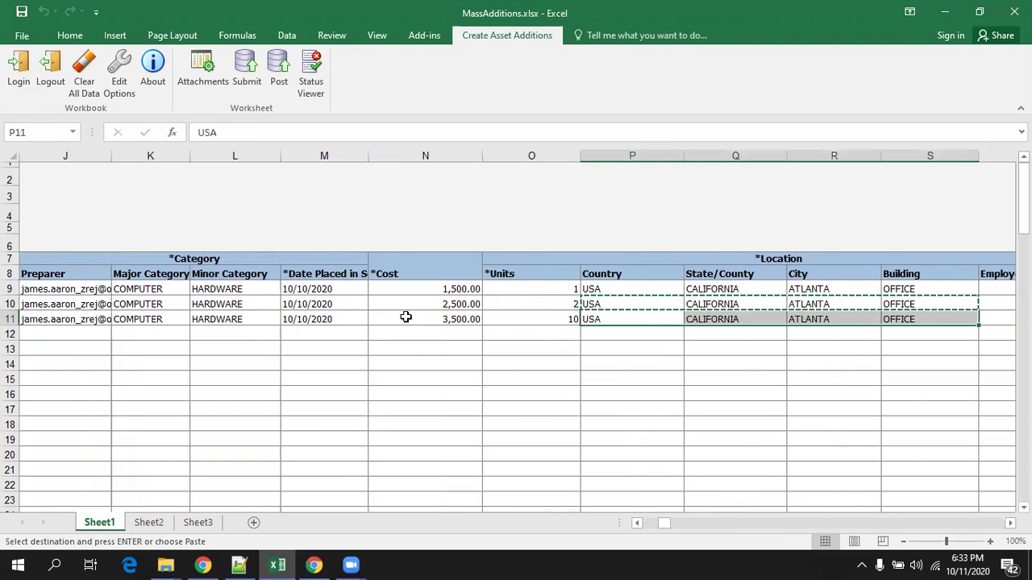
{"action": "key", "text": "Right"}
{"action": "key", "text": "Right"}
{"action": "key", "text": "Right"}
{"action": "key", "text": "Right"}
{"action": "key", "text": "Right"}
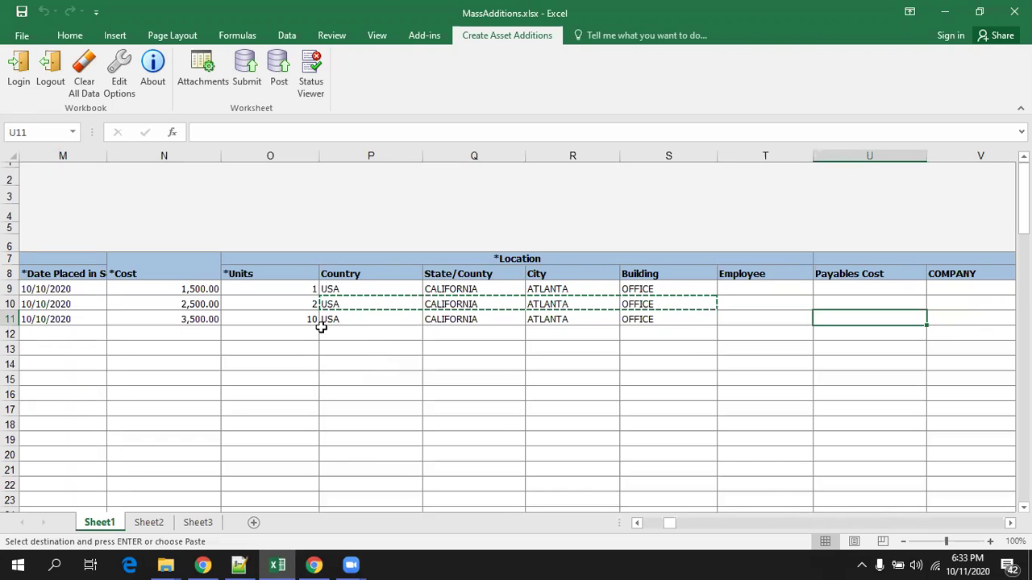
Fill the Depreciation Expense Account block V7:Z11 with yellow
{"action": "key", "text": "Right"}
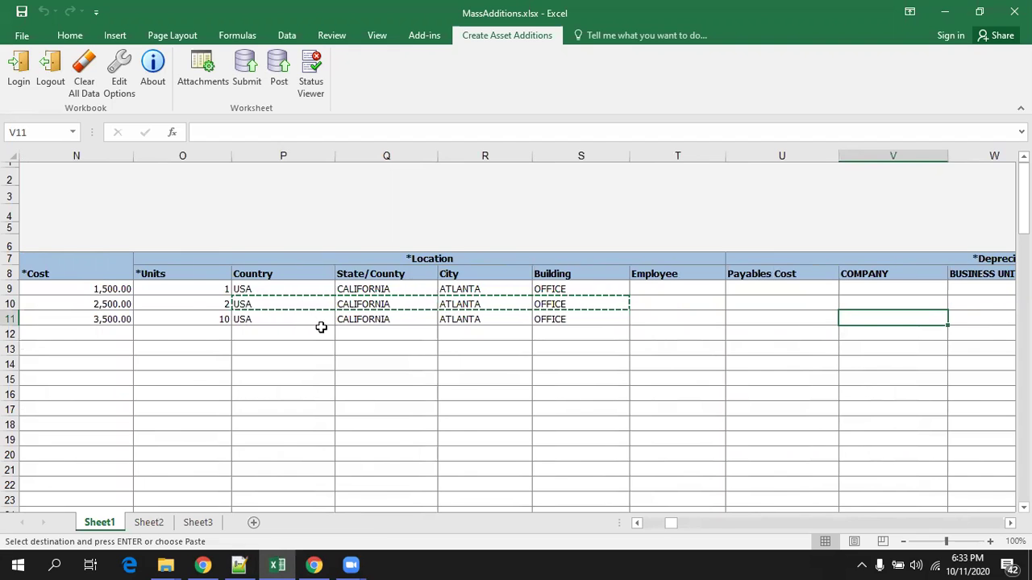
{"action": "scroll", "coordinate": [321, 327], "scroll_direction": "right", "scroll_amount": 3}
{"action": "key", "text": "Right"}
{"action": "key", "text": "Right"}
{"action": "key", "text": "Right"}
{"action": "key", "text": "Left"}
{"action": "key", "text": "Left"}
{"action": "key", "text": "Left"}
{"action": "key", "text": "Up"}
{"action": "key", "text": "Up"}
{"action": "key", "text": "Up"}
{"action": "key", "text": "Up"}
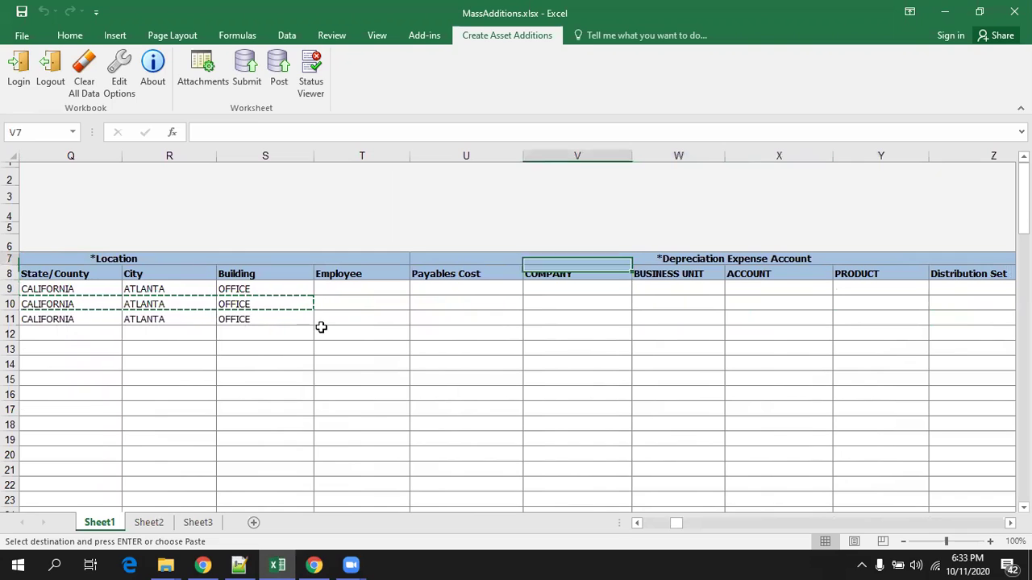
{"action": "key", "text": "shift+Right"}
{"action": "key", "text": "shift+Right"}
{"action": "key", "text": "shift+Right"}
{"action": "key", "text": "shift+Right"}
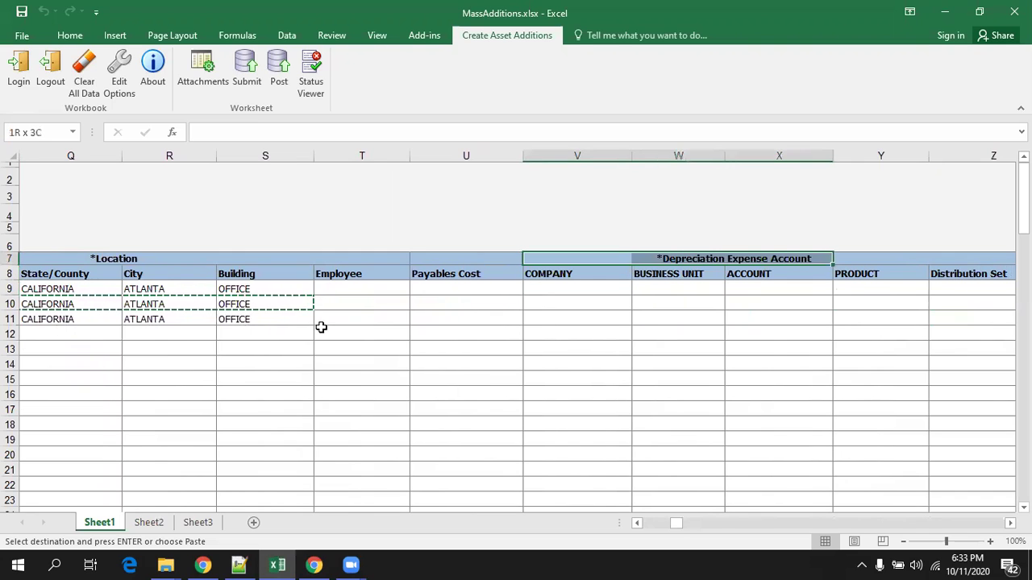
{"action": "key", "text": "shift+Down"}
{"action": "key", "text": "shift+Down"}
{"action": "key", "text": "shift+Down"}
{"action": "key", "text": "shift+Down"}
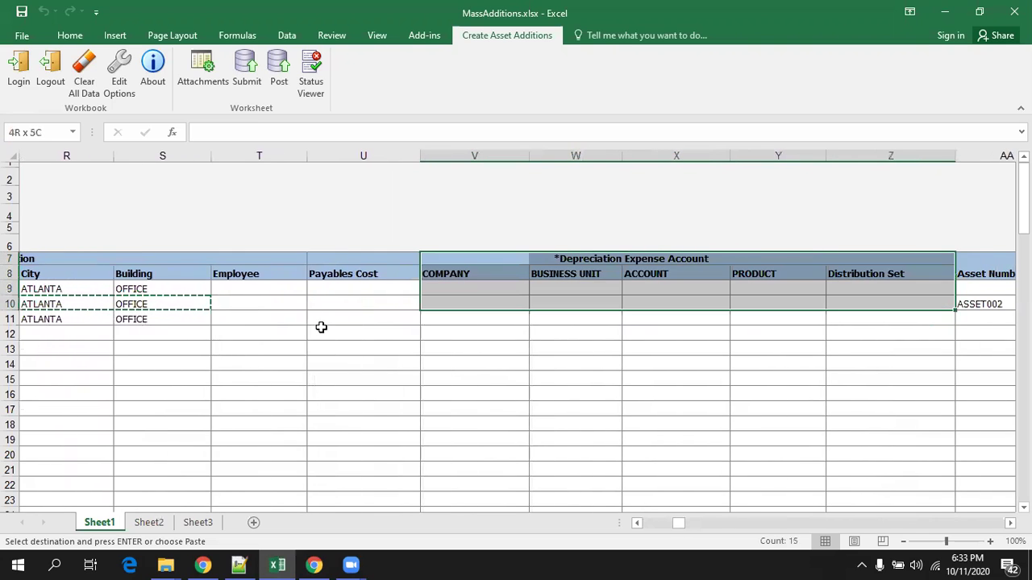
{"action": "left_click", "coordinate": [71, 36]}
{"action": "left_click", "coordinate": [230, 85]}
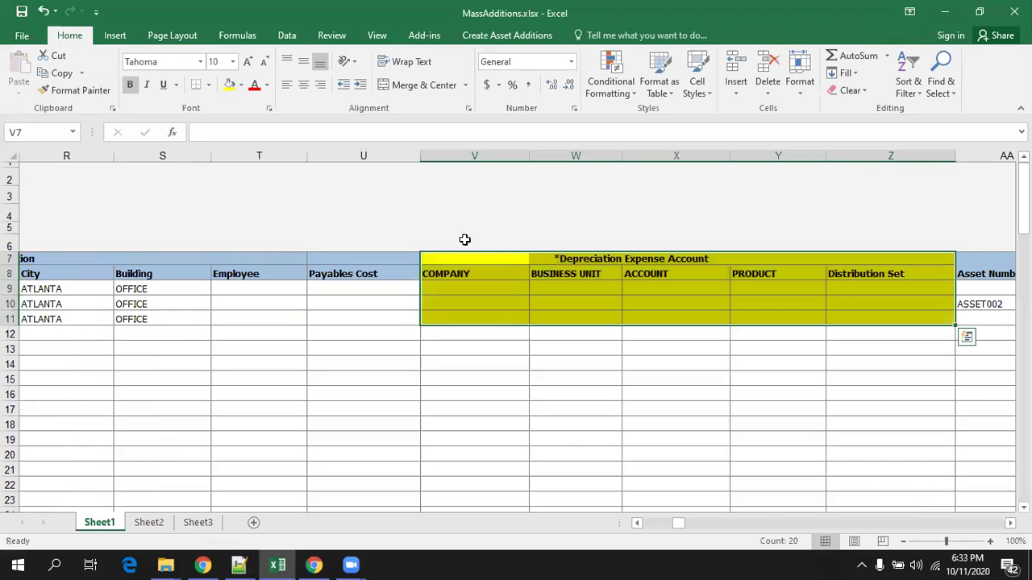
{"action": "left_click", "coordinate": [514, 320]}
Give line 3 asset number ASSET003, tag TAG003 and serial SLN003
{"action": "key", "text": "Right"}
{"action": "key", "text": "Right"}
{"action": "key", "text": "Right"}
{"action": "key", "text": "Right"}
{"action": "key", "text": "Right"}
{"action": "key", "text": "Right"}
{"action": "key", "text": "Right"}
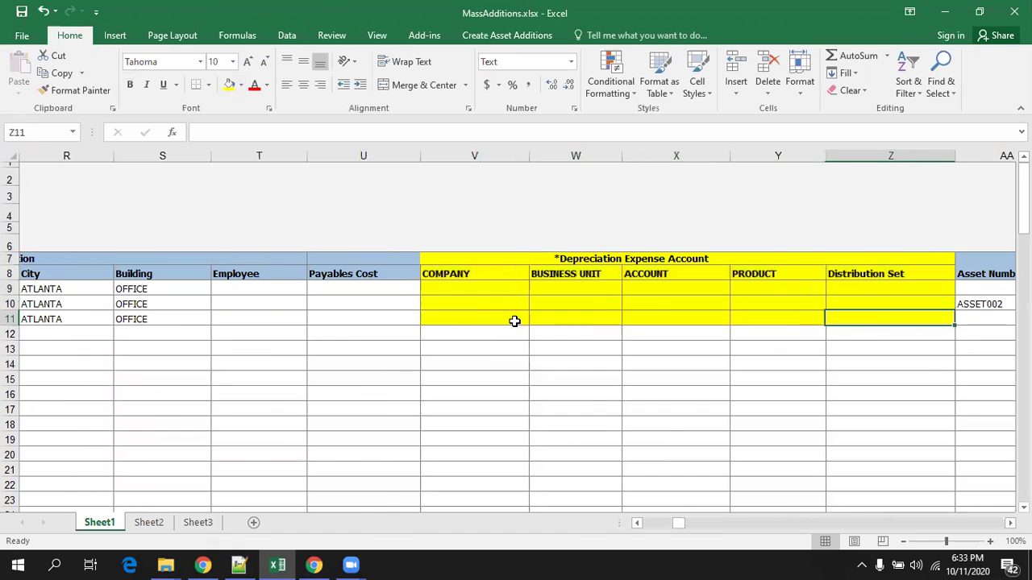
{"action": "key", "text": "Left"}
{"action": "key", "text": "Left"}
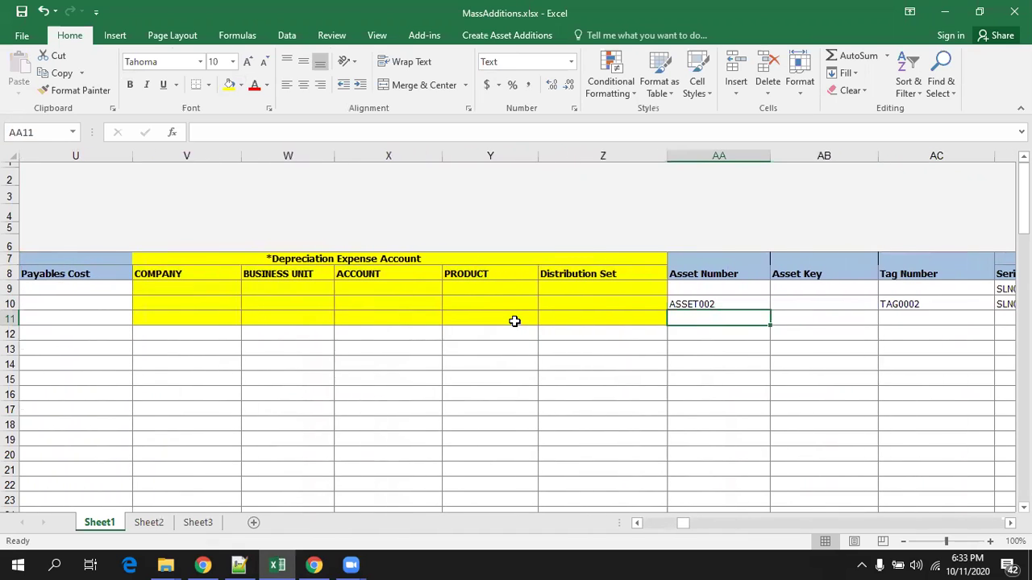
{"action": "type", "text": "ASSET003"}
{"action": "key", "text": "Tab"}
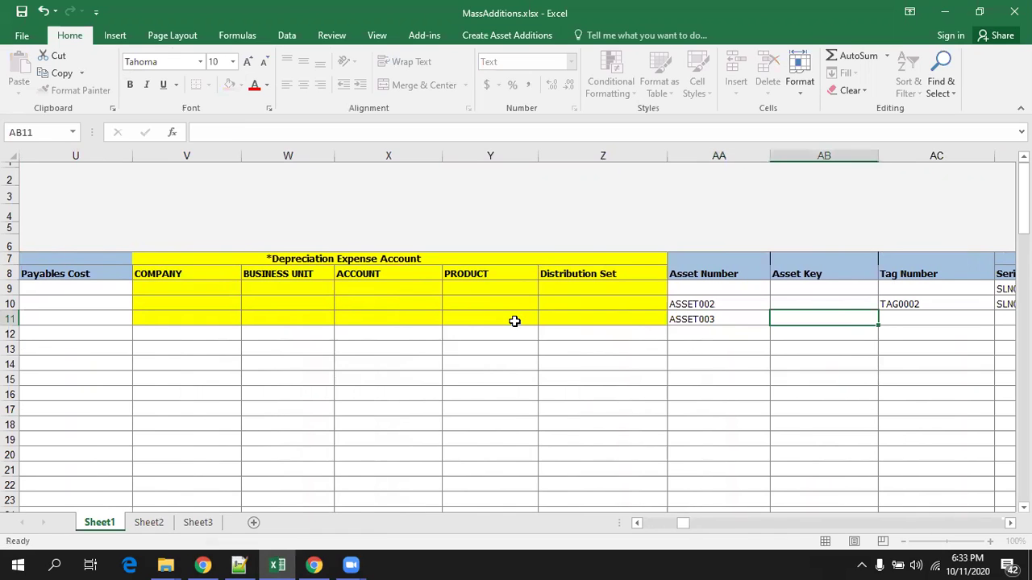
{"action": "key", "text": "Tab"}
{"action": "key", "text": "Tab"}
{"action": "key", "text": "shift+Tab"}
{"action": "key", "text": "shift+Tab"}
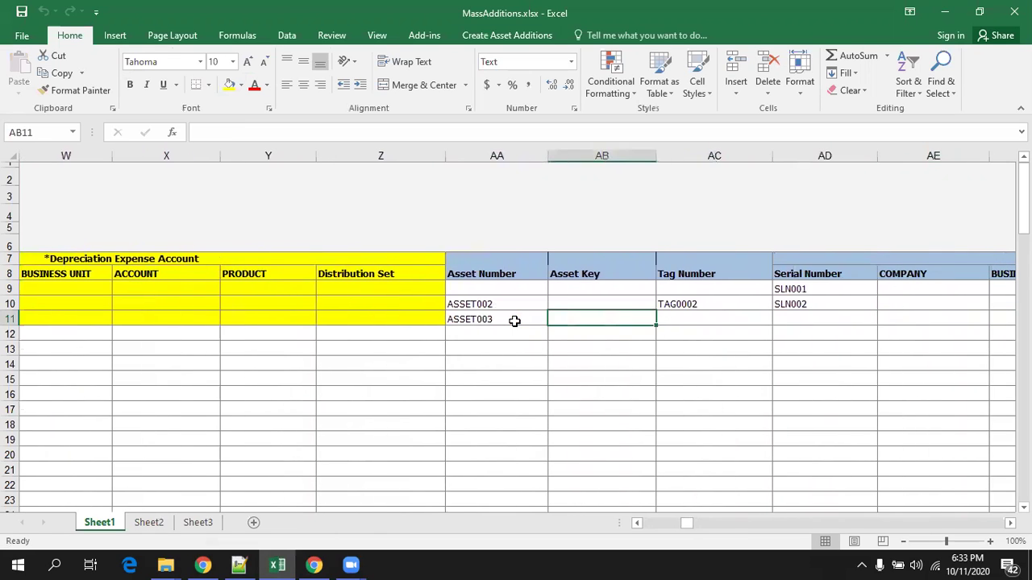
{"action": "key", "text": "Tab"}
{"action": "type", "text": "TAG003"}
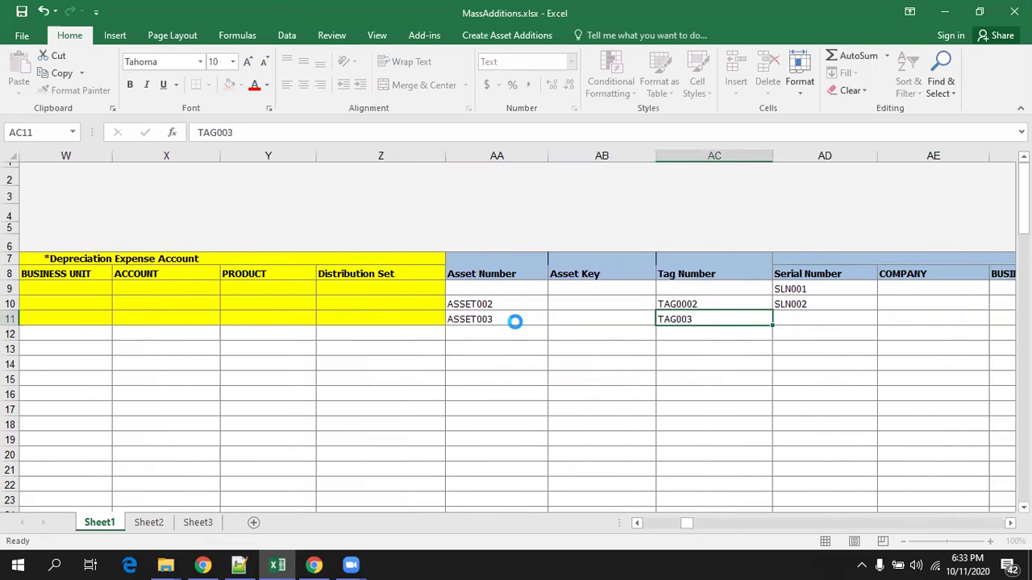
{"action": "key", "text": "Tab"}
{"action": "type", "text": "SLN"}
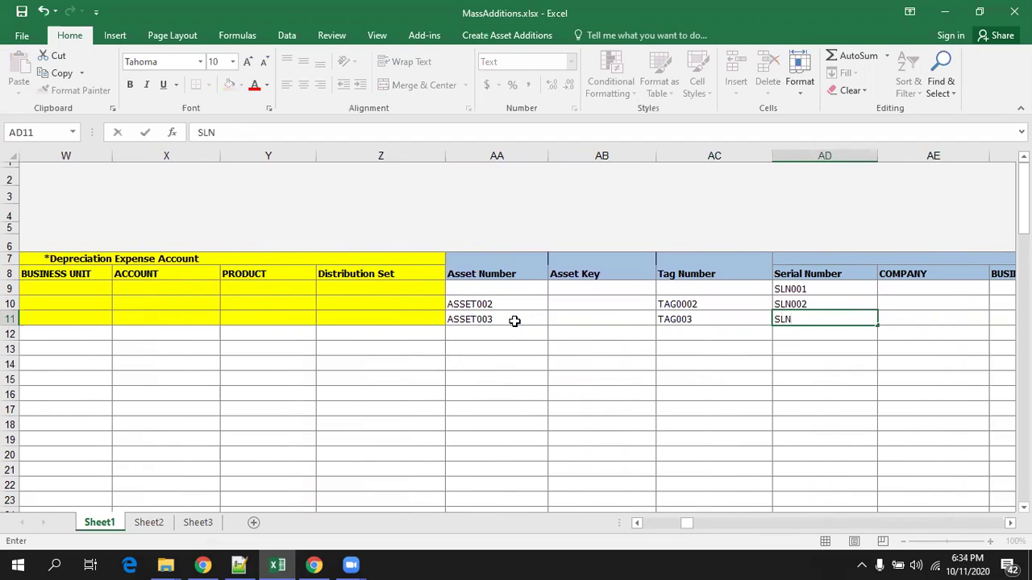
{"action": "key", "text": "Tab"}
{"action": "key", "text": "Tab"}
{"action": "key", "text": "Tab"}
{"action": "key", "text": "Tab"}
{"action": "key", "text": "Tab"}
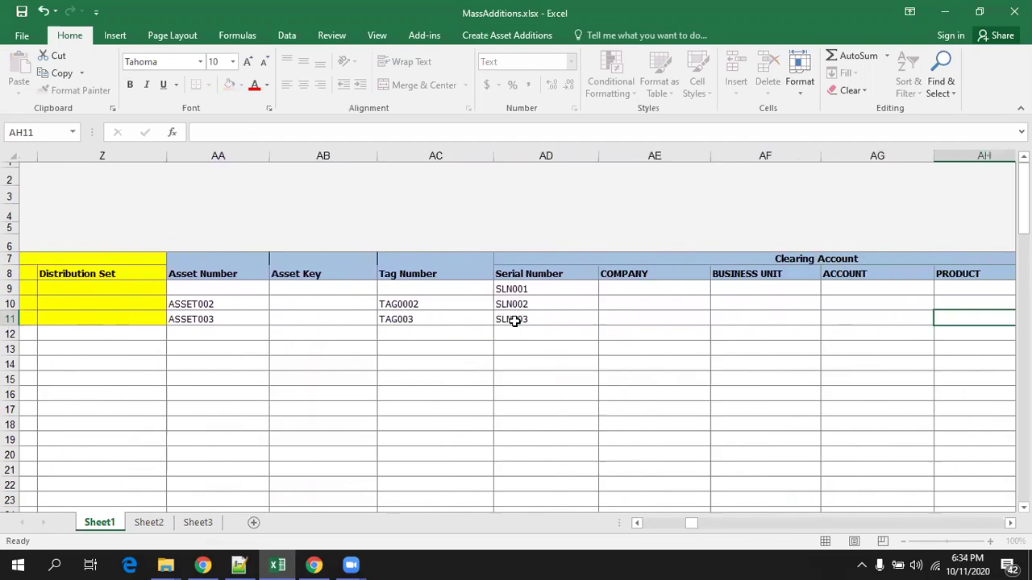
Set line 3's ownership to Owned and property type to Personal
{"action": "key", "text": "Tab"}
{"action": "key", "text": "Tab"}
{"action": "key", "text": "Tab"}
{"action": "key", "text": "Tab"}
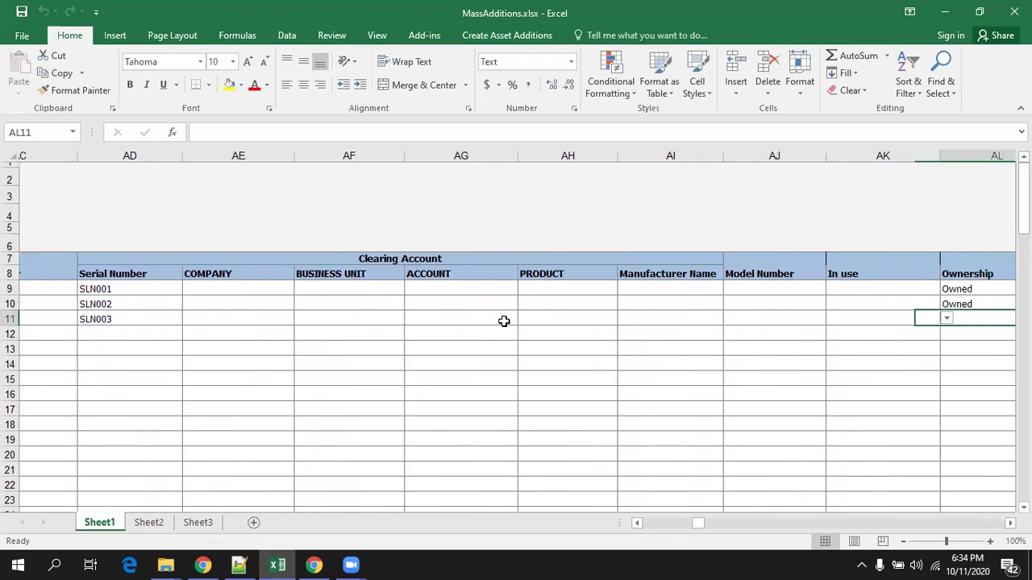
{"action": "left_click", "coordinate": [666, 321]}
{"action": "left_click", "coordinate": [783, 319]}
{"action": "left_click", "coordinate": [746, 349]}
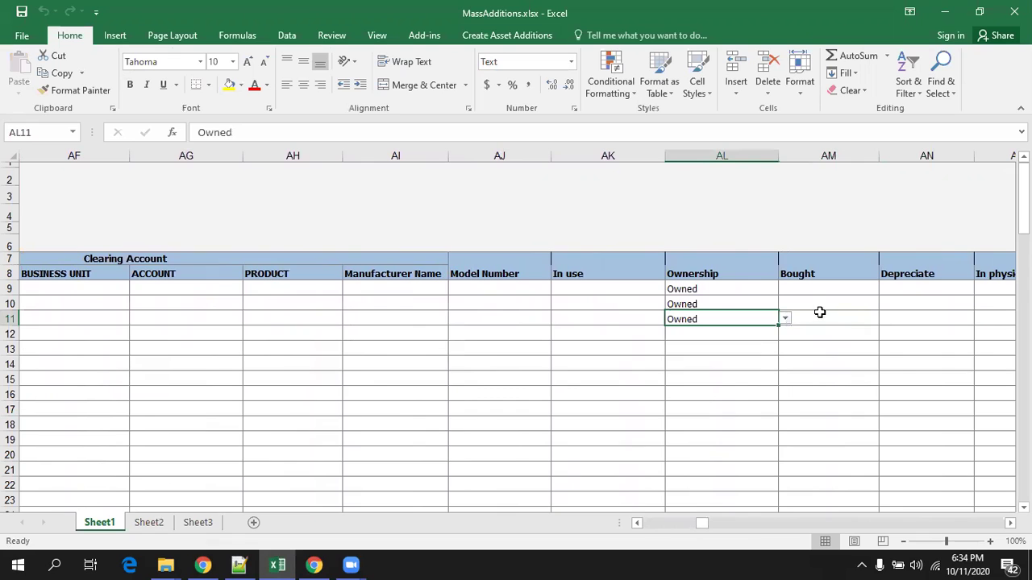
{"action": "key", "text": "Tab"}
{"action": "key", "text": "Tab"}
{"action": "key", "text": "Tab"}
{"action": "key", "text": "Tab"}
{"action": "key", "text": "Tab"}
{"action": "left_click", "coordinate": [792, 324]}
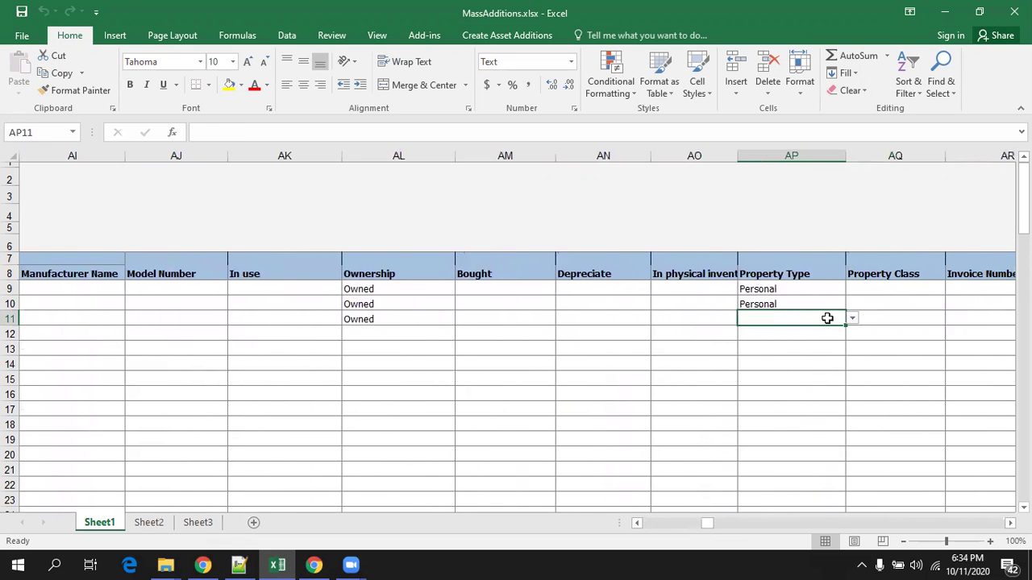
{"action": "left_click", "coordinate": [851, 319]}
{"action": "left_click", "coordinate": [821, 341]}
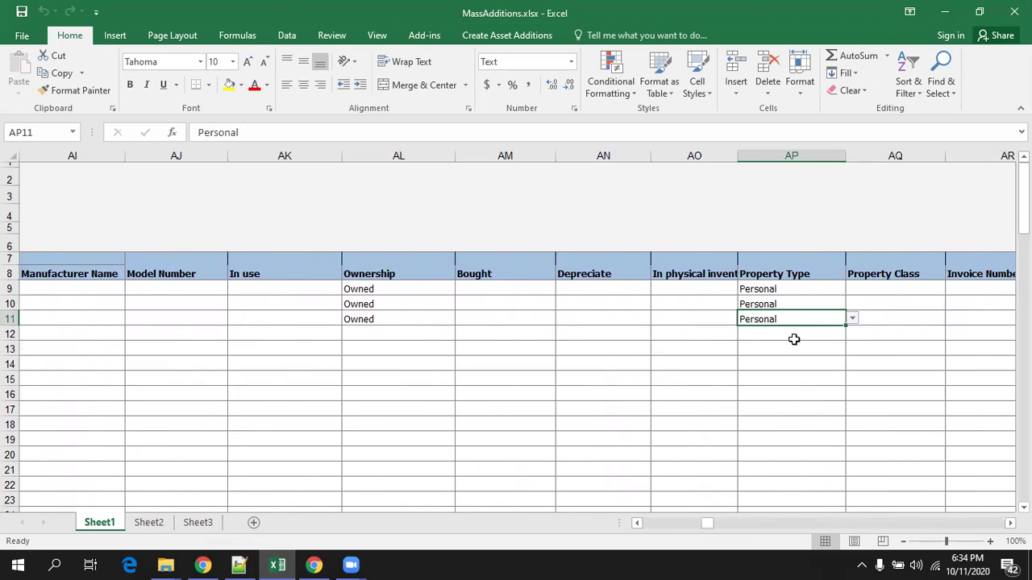
{"action": "key", "text": "Tab"}
{"action": "key", "text": "Tab"}
{"action": "key", "text": "Tab"}
{"action": "key", "text": "Tab"}
{"action": "key", "text": "Tab"}
{"action": "key", "text": "Tab"}
{"action": "key", "text": "Tab"}
{"action": "key", "text": "Tab"}
{"action": "key", "text": "Tab"}
{"action": "key", "text": "Tab"}
{"action": "key", "text": "Tab"}
{"action": "key", "text": "Tab"}
{"action": "key", "text": "Tab"}
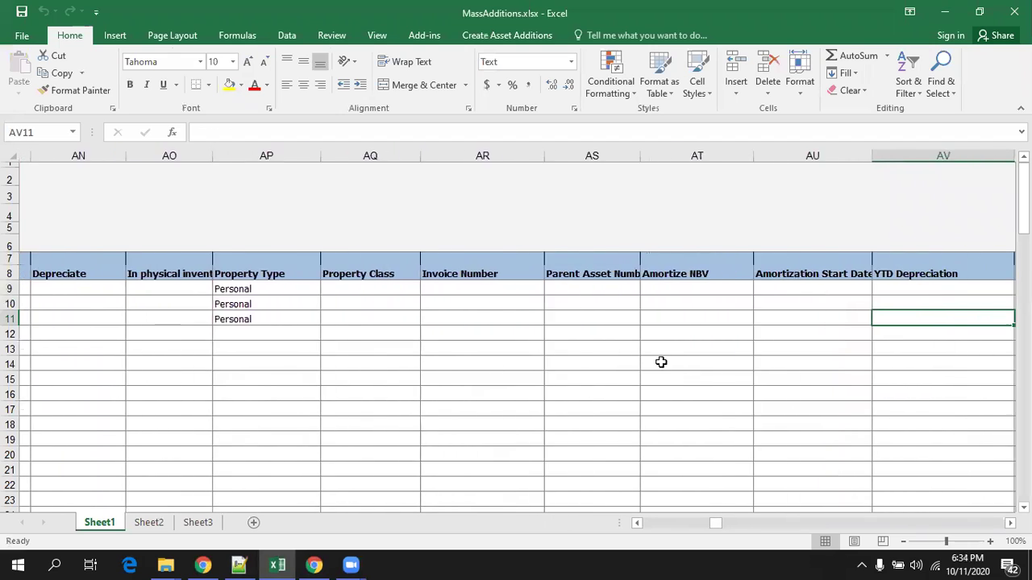
{"action": "key", "text": "Tab"}
{"action": "key", "text": "Tab"}
{"action": "key", "text": "Tab"}
{"action": "key", "text": "Tab"}
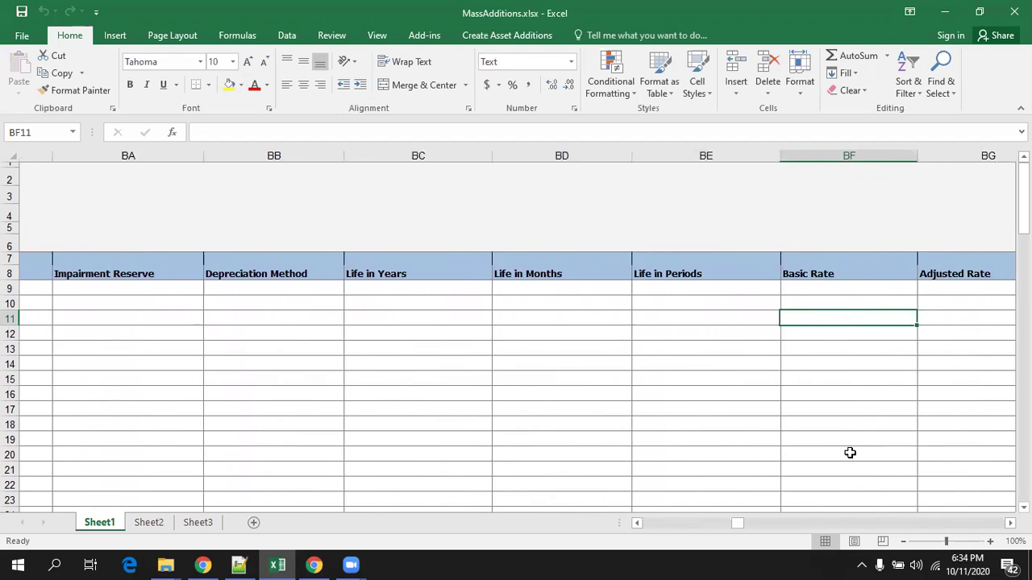
Post the three asset lines via Create Asset Additions > Post
{"action": "key", "text": "ctrl+Home"}
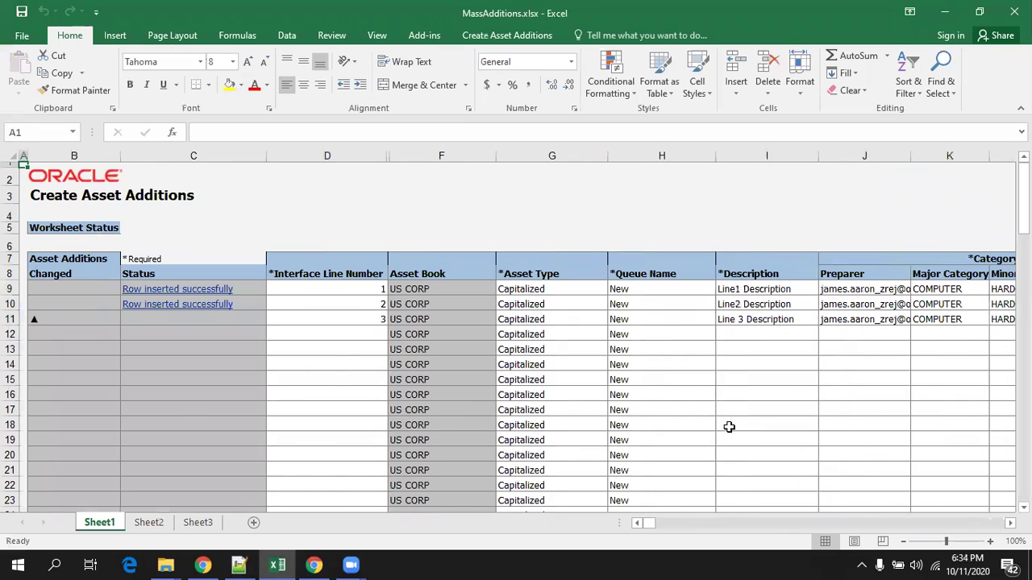
{"action": "left_click", "coordinate": [348, 319]}
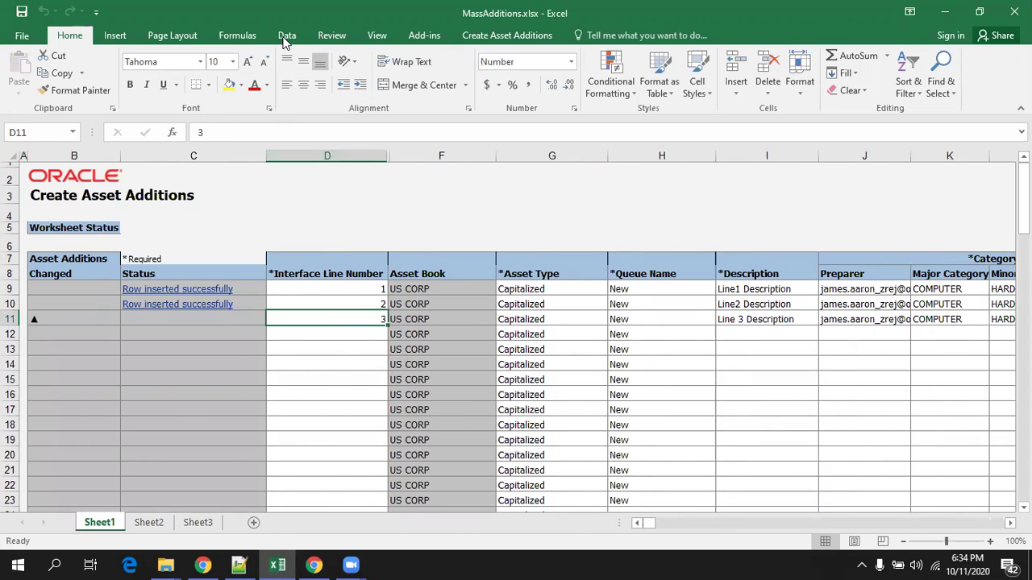
{"action": "left_click", "coordinate": [520, 36]}
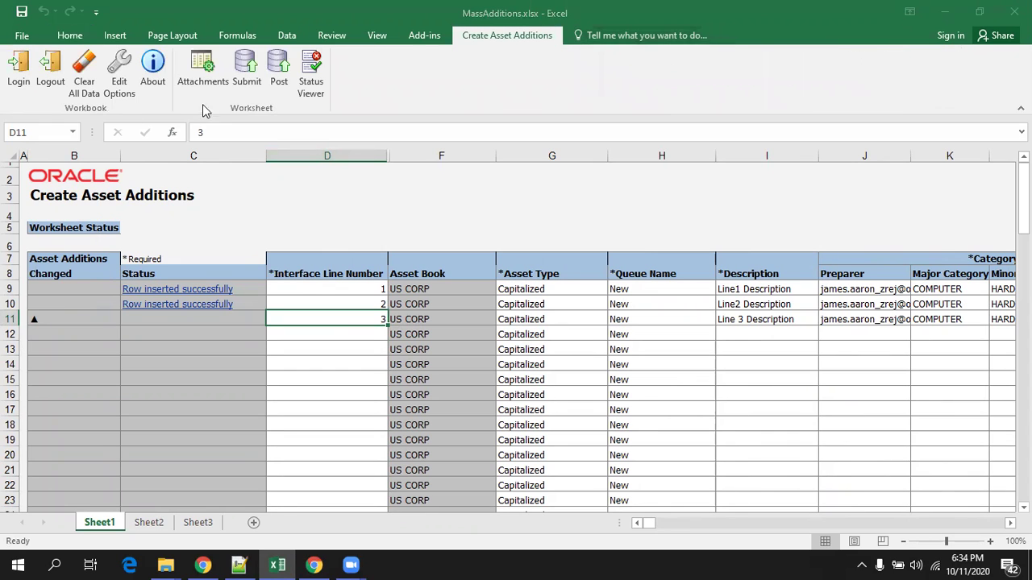
{"action": "left_click", "coordinate": [278, 74]}
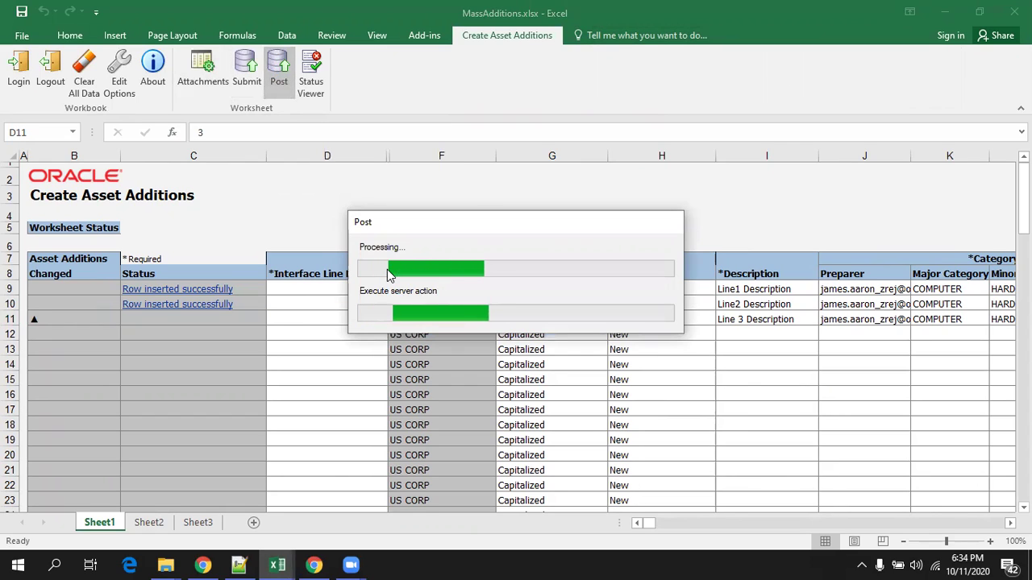
{"action": "left_click", "coordinate": [239, 564]}
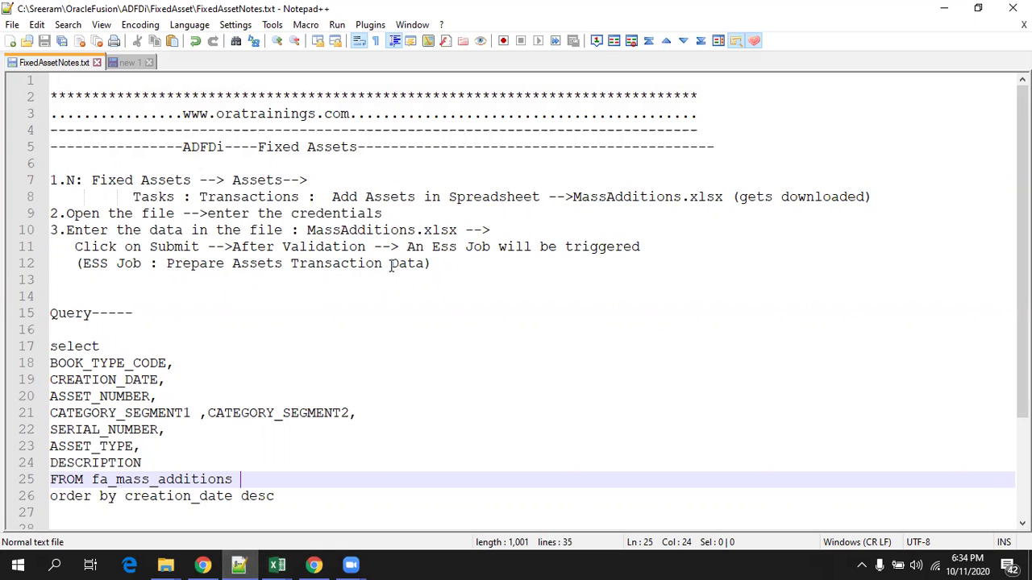
Refresh Oracle's Monitor Processes list to check for the posting jobs
{"action": "left_click", "coordinate": [202, 565]}
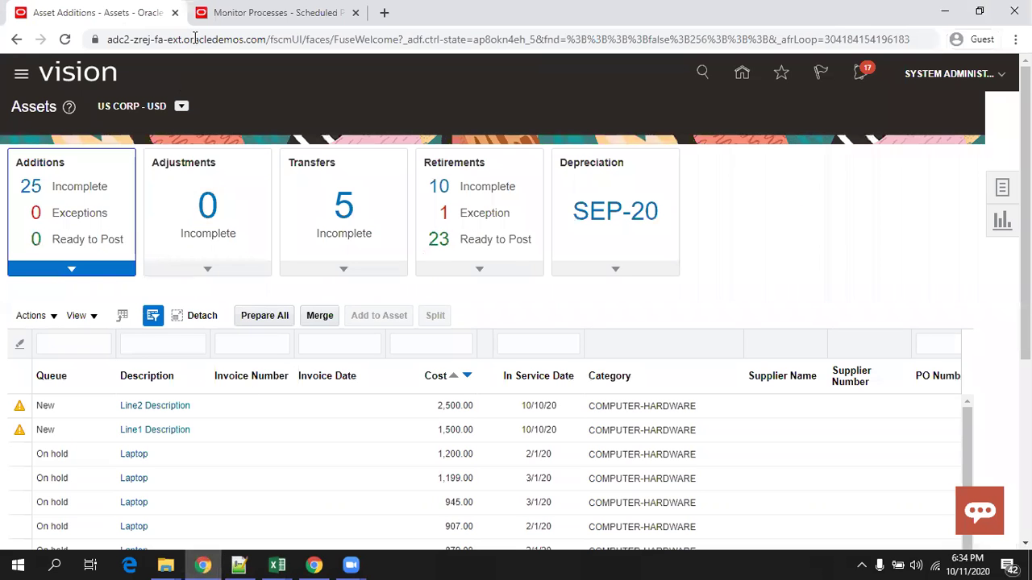
{"action": "left_click", "coordinate": [241, 13]}
{"action": "left_click", "coordinate": [593, 258]}
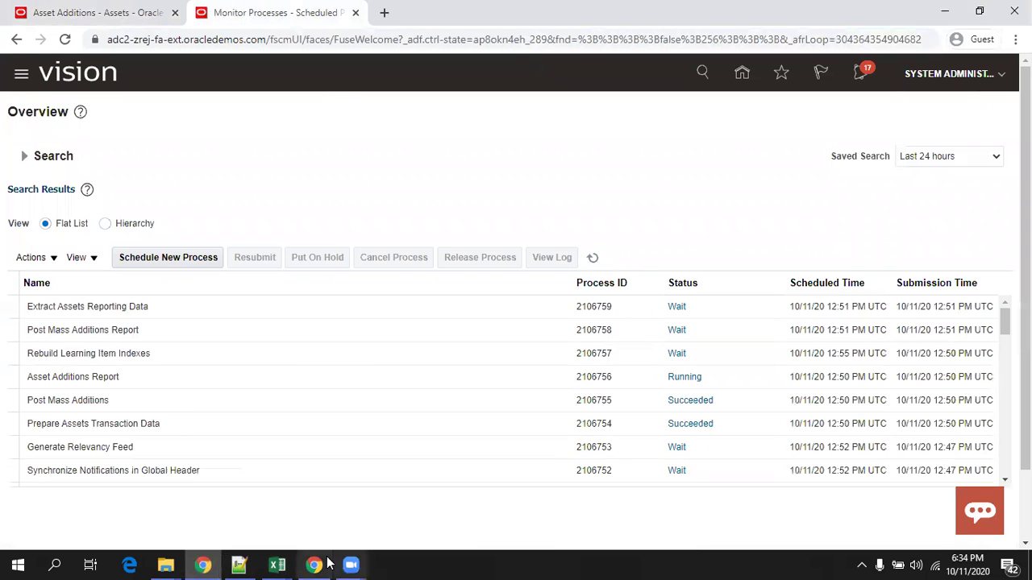
{"action": "mouse_move", "coordinate": [351, 564]}
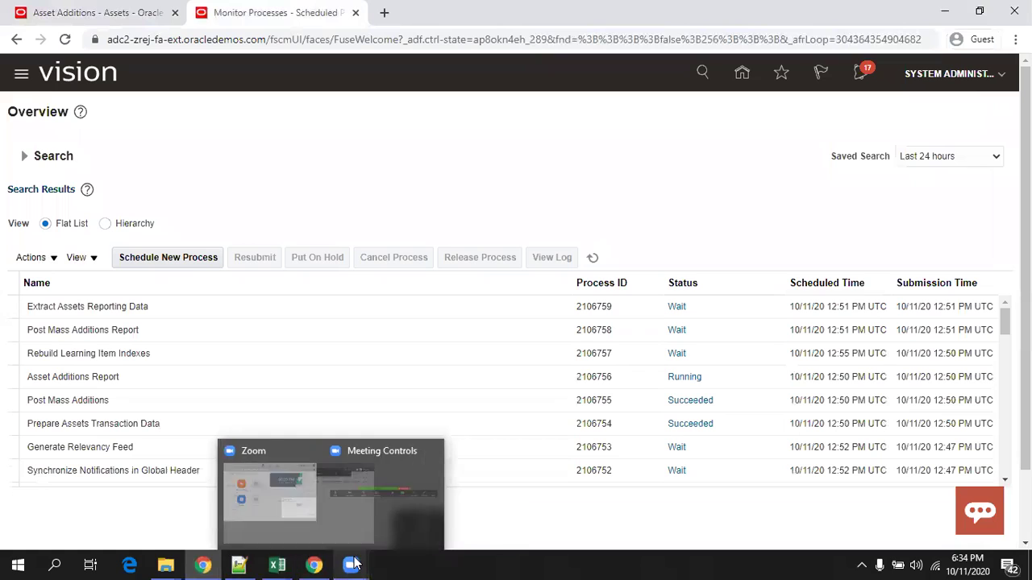
{"action": "left_click", "coordinate": [430, 465]}
{"action": "mouse_move", "coordinate": [278, 564]}
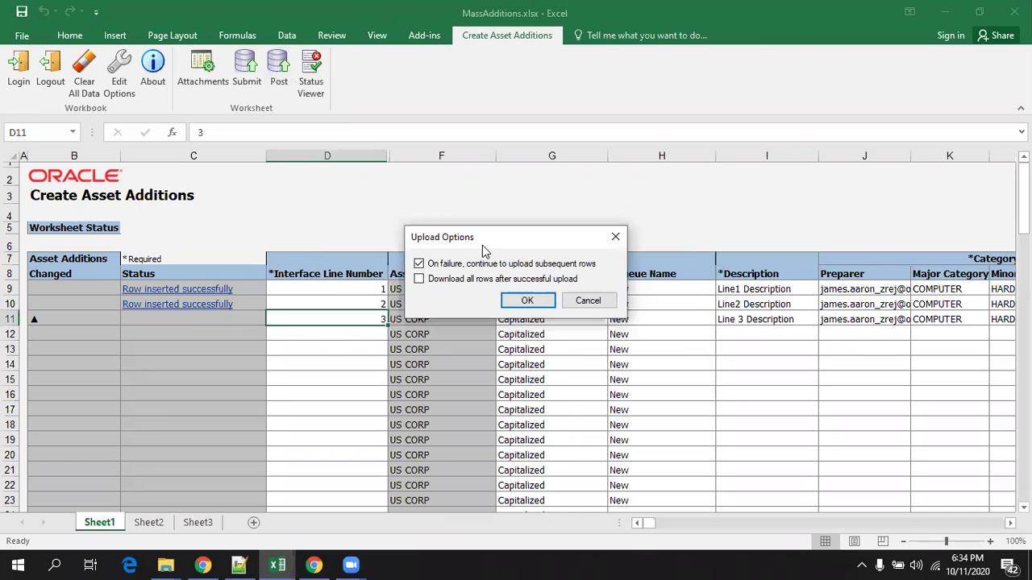
Accept the Upload Options, submitting Post Mass Additions process 2106769
{"action": "left_click", "coordinate": [535, 300]}
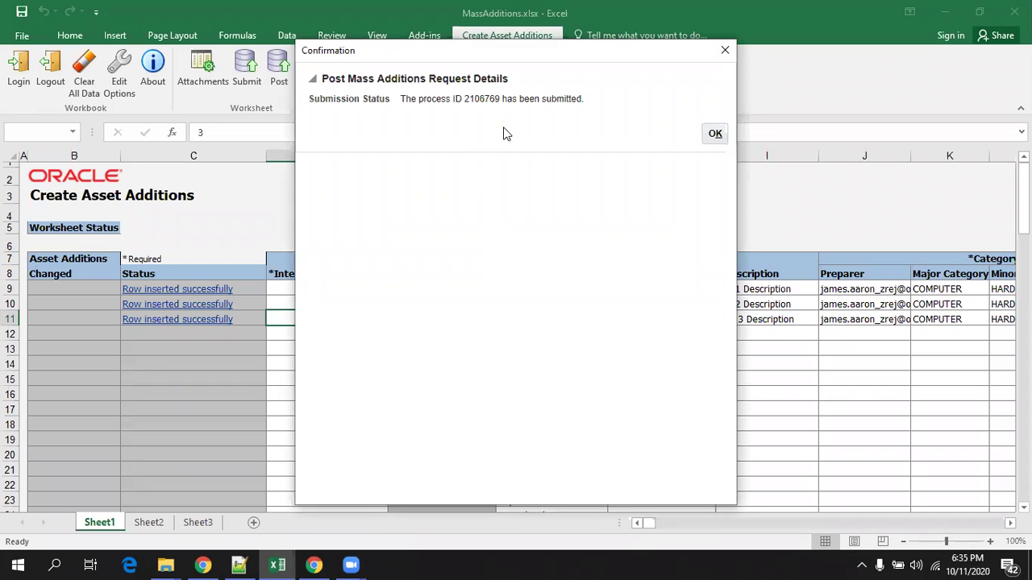
{"action": "left_click", "coordinate": [203, 564]}
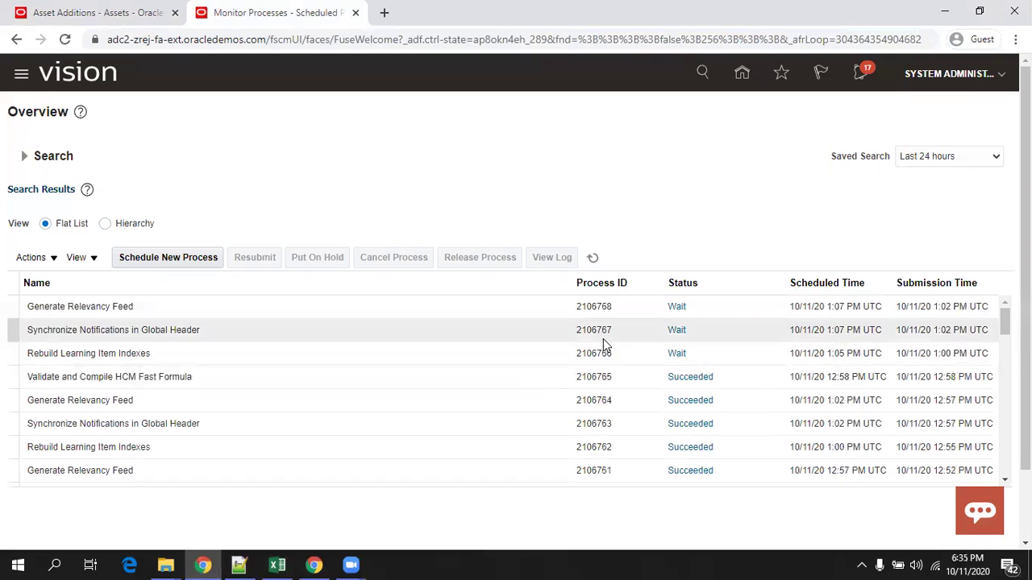
Refresh the job list to confirm process 2106769, Prepare Assets Transaction Data, is running
{"action": "left_click", "coordinate": [593, 259]}
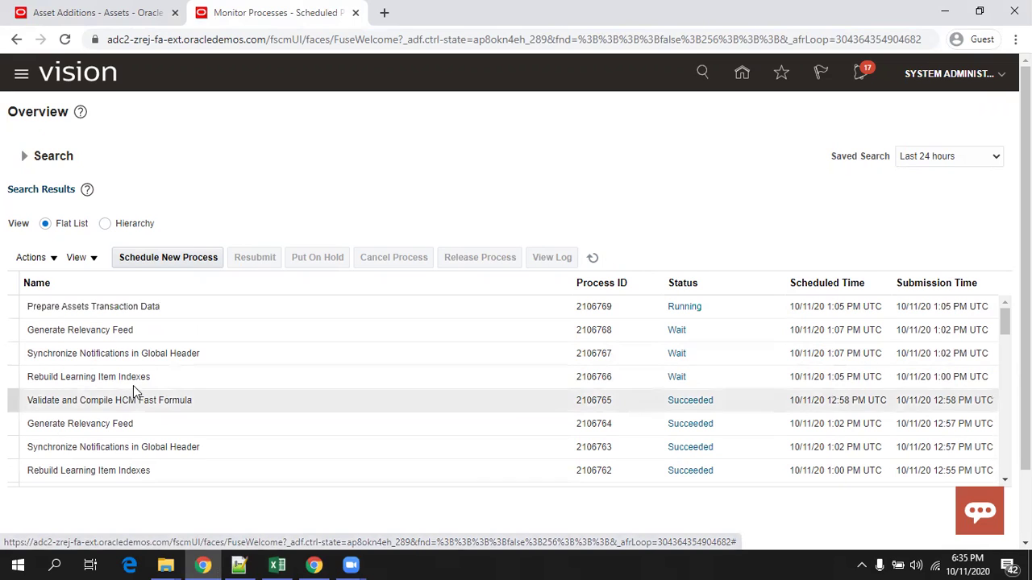
{"action": "left_click", "coordinate": [112, 13]}
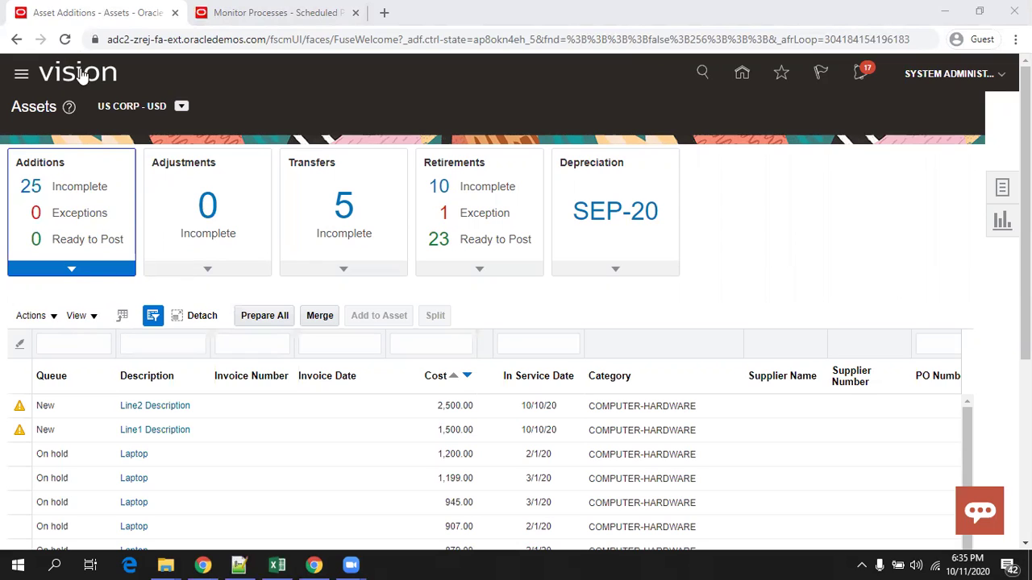
Reload Assets and list the 26 incomplete additions to confirm Line 3 Description at 3,500.00
{"action": "left_click", "coordinate": [65, 40]}
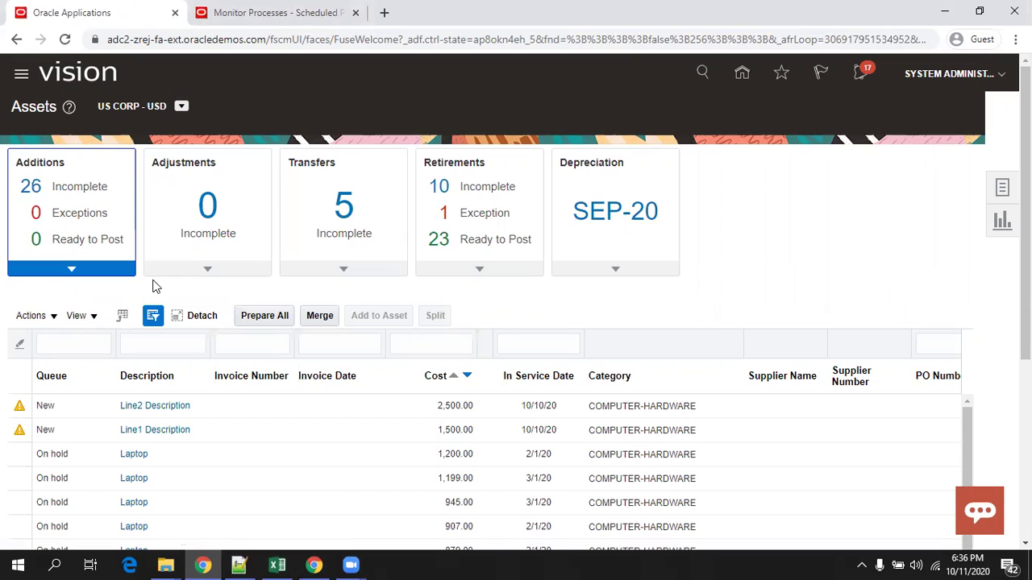
{"action": "left_click", "coordinate": [90, 186]}
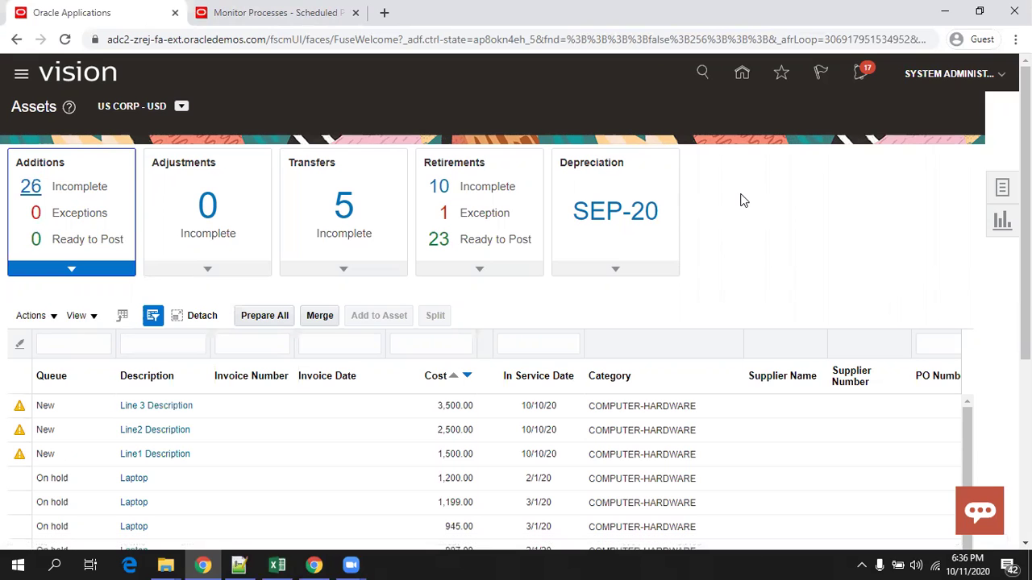
{"action": "scroll", "coordinate": [753, 196], "scroll_direction": "down", "scroll_amount": 1}
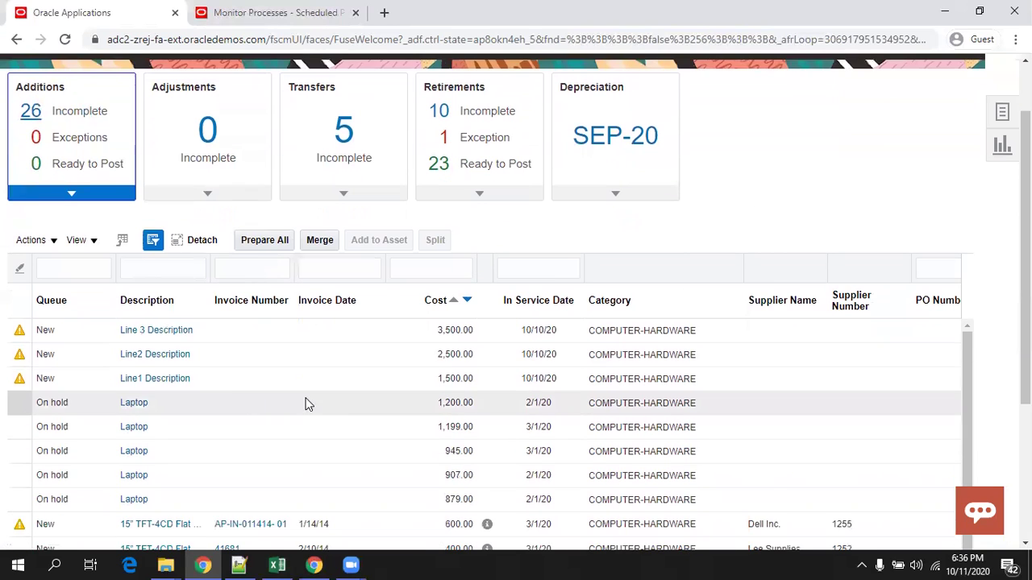
{"action": "scroll", "coordinate": [190, 339], "scroll_direction": "down", "scroll_amount": 1}
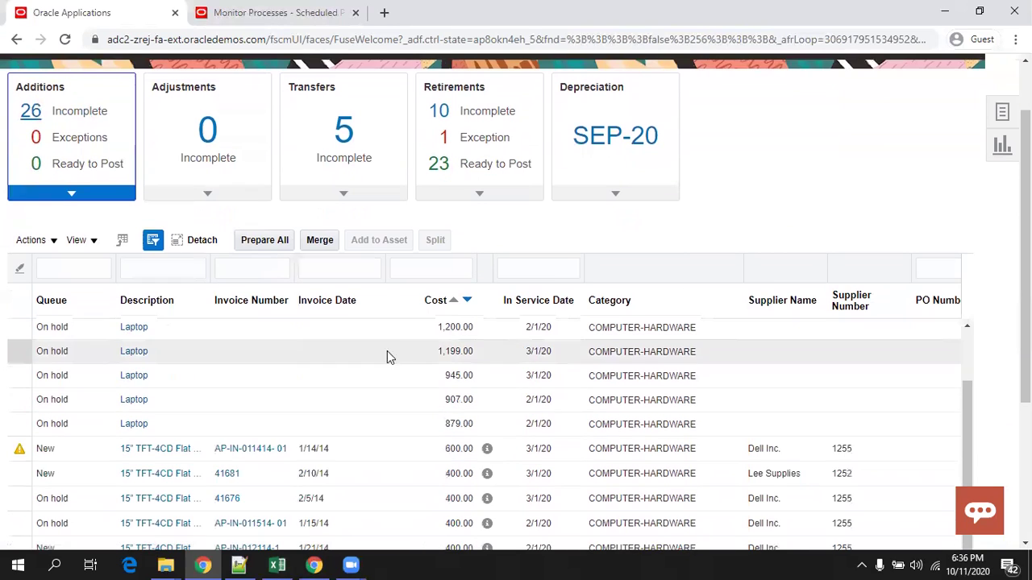
{"action": "scroll", "coordinate": [184, 384], "scroll_direction": "up", "scroll_amount": 2}
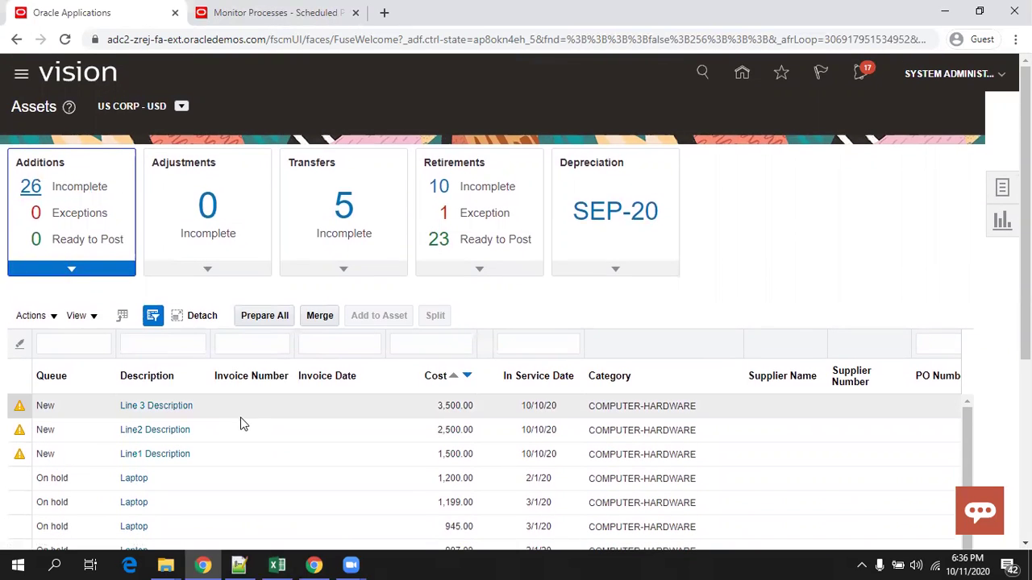
Bring up the BI Publisher data model and show its Diagram view
{"action": "mouse_move", "coordinate": [314, 564]}
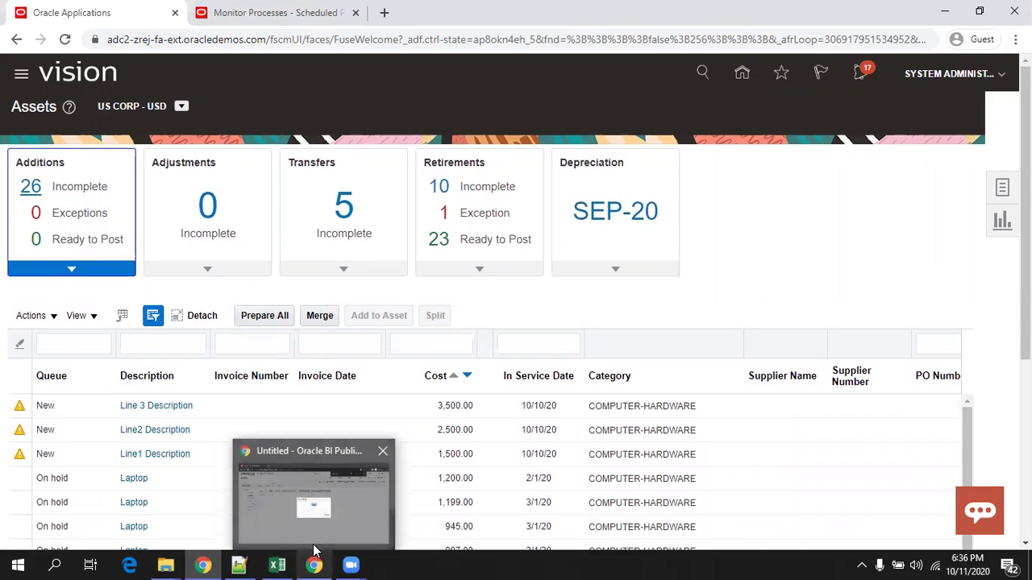
{"action": "left_click", "coordinate": [302, 515]}
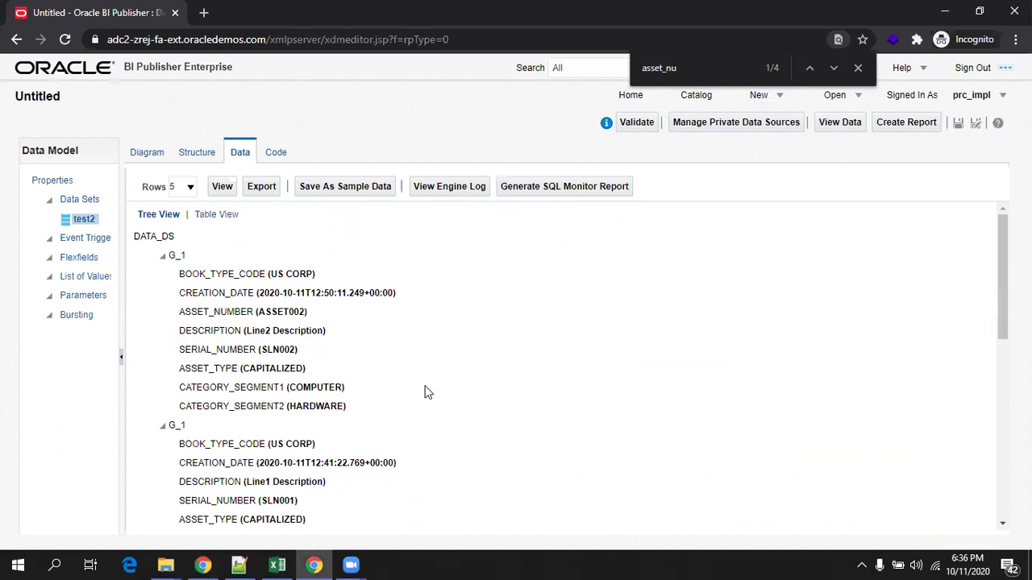
{"action": "left_click", "coordinate": [147, 152]}
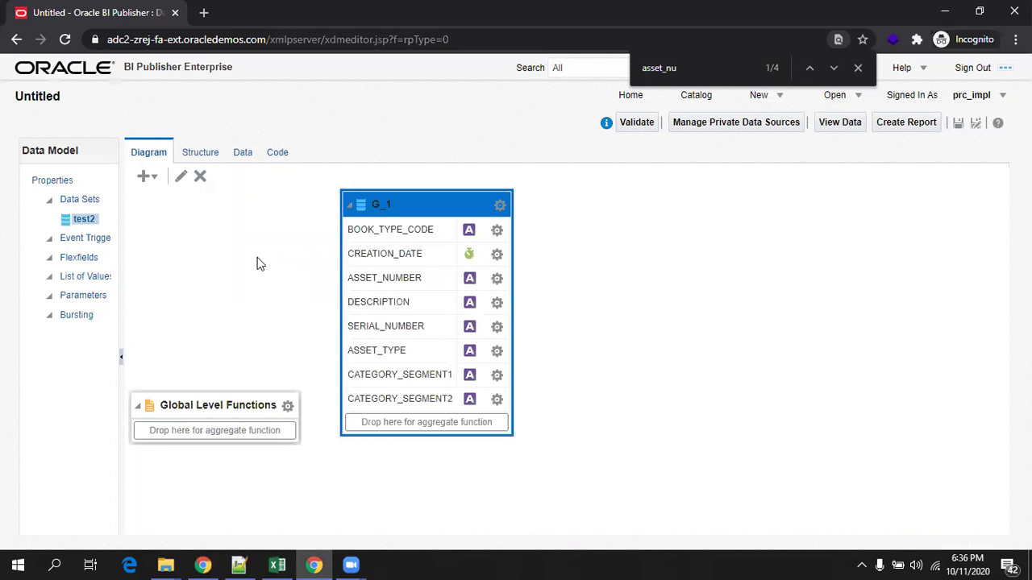
Read the fa_mass_additions query in FixedAssetNotes.txt, then return to BI Publisher
{"action": "left_click", "coordinate": [239, 565]}
{"action": "scroll", "coordinate": [166, 387], "scroll_direction": "down", "scroll_amount": 2}
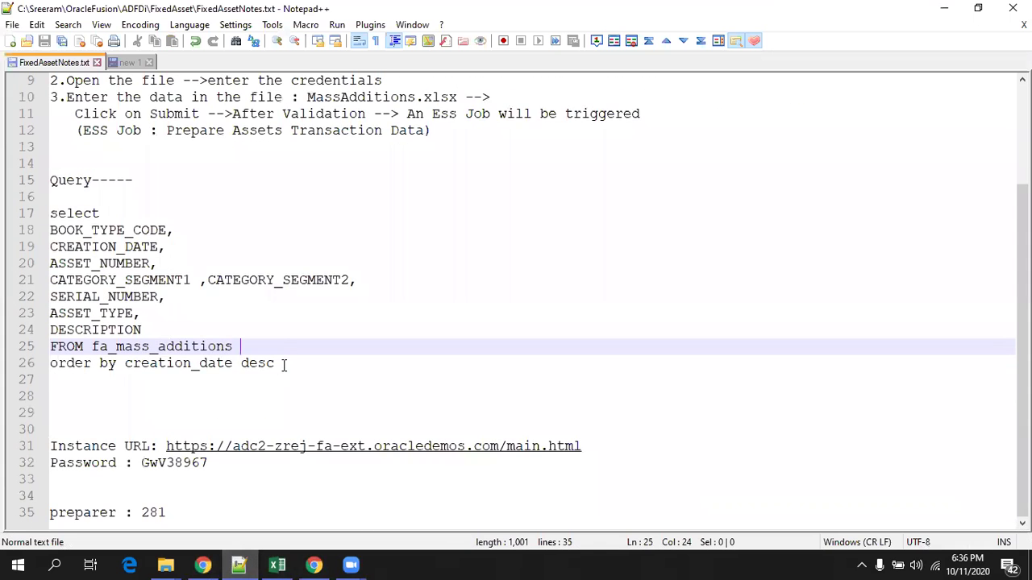
{"action": "scroll", "coordinate": [284, 365], "scroll_direction": "up", "scroll_amount": 2}
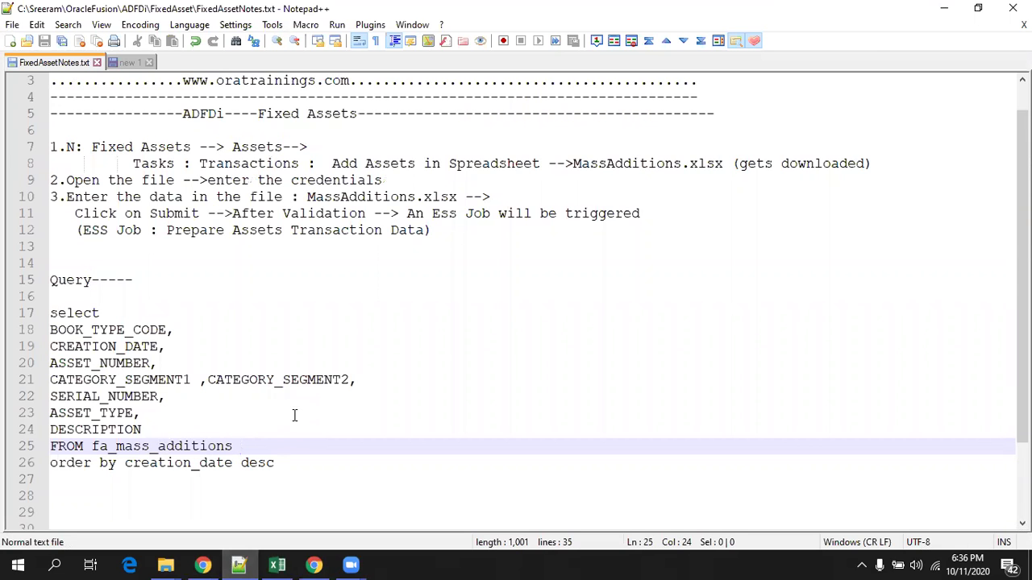
{"action": "key", "text": "alt+Tab"}
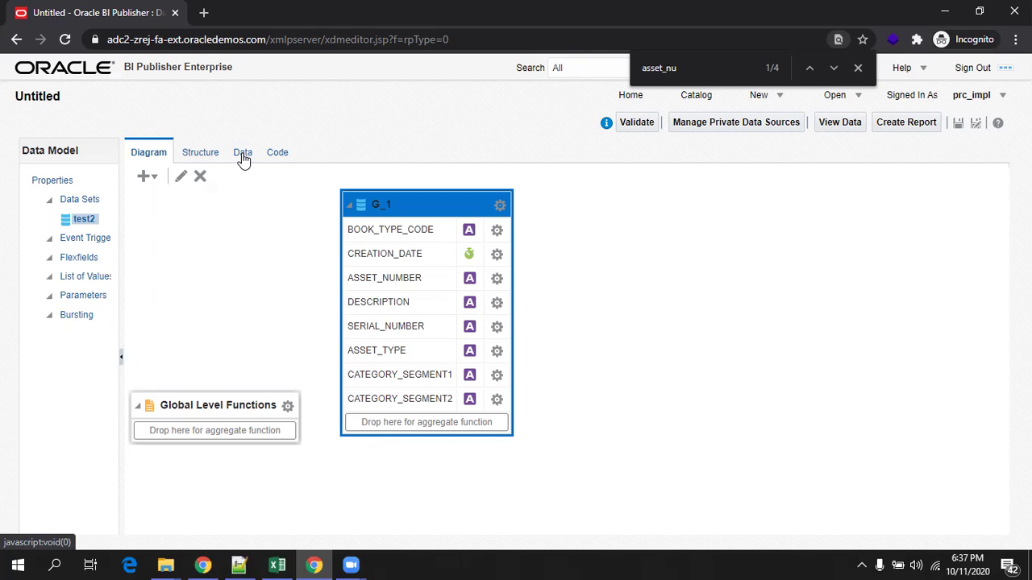
Run the data model and check ASSET003, Line 3 Description, SLN003 as the newest row in Table View
{"action": "left_click", "coordinate": [242, 153]}
{"action": "left_click", "coordinate": [223, 188]}
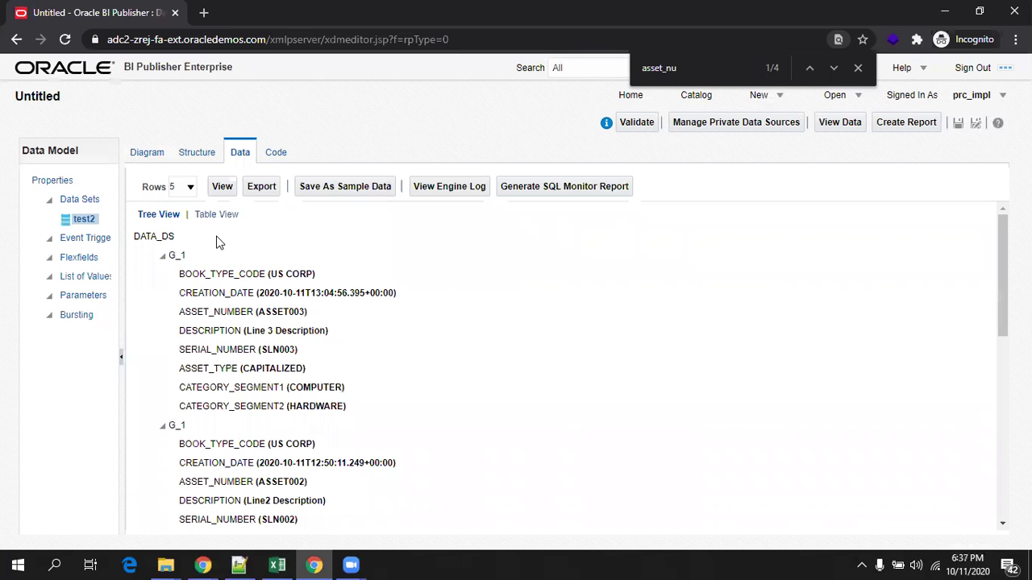
{"action": "left_click_drag", "start_coordinate": [256, 334], "coordinate": [326, 332]}
{"action": "double_click", "coordinate": [278, 350]}
{"action": "left_click", "coordinate": [222, 215]}
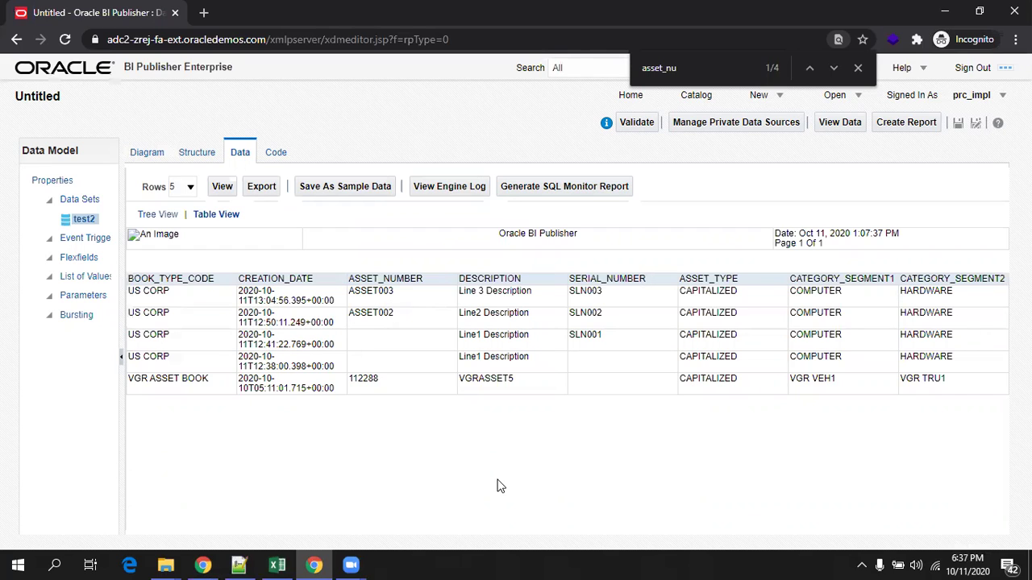
{"action": "left_click", "coordinate": [201, 564]}
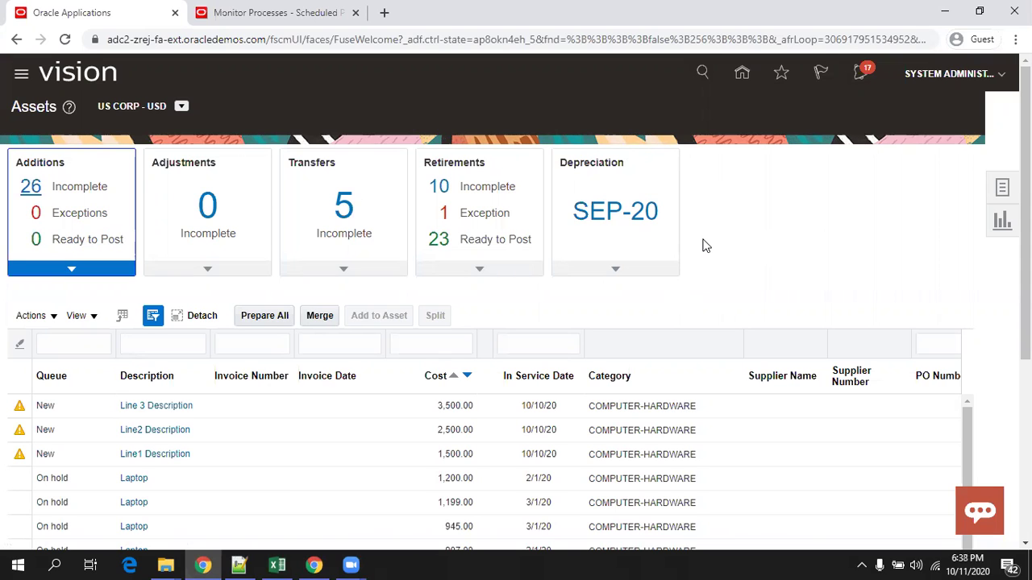
Bring FixedAssetNotes.txt to the front, scrolled to the fa_mass_additions query
{"action": "left_click", "coordinate": [239, 564]}
{"action": "scroll", "coordinate": [265, 359], "scroll_direction": "up", "scroll_amount": 1}
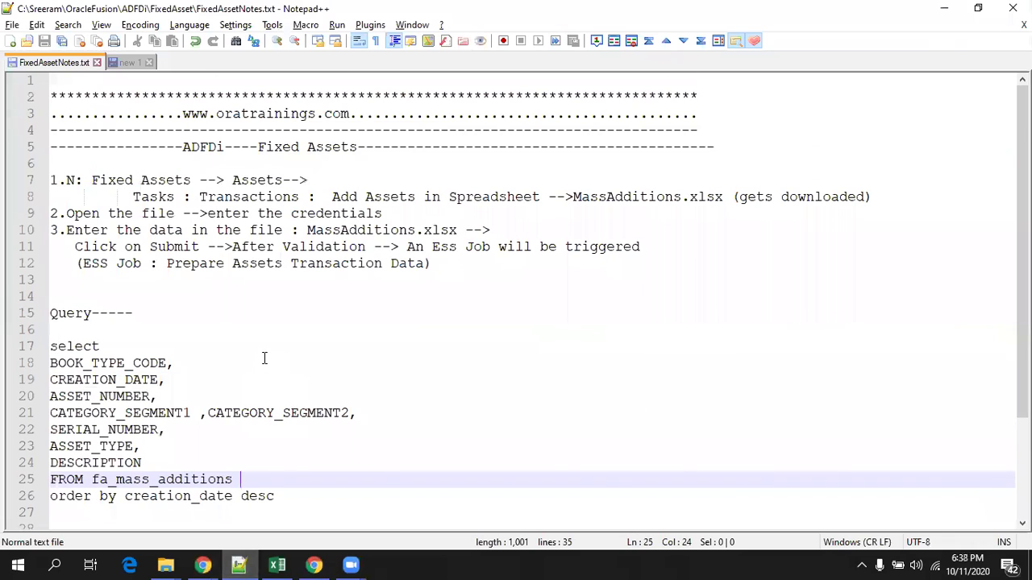